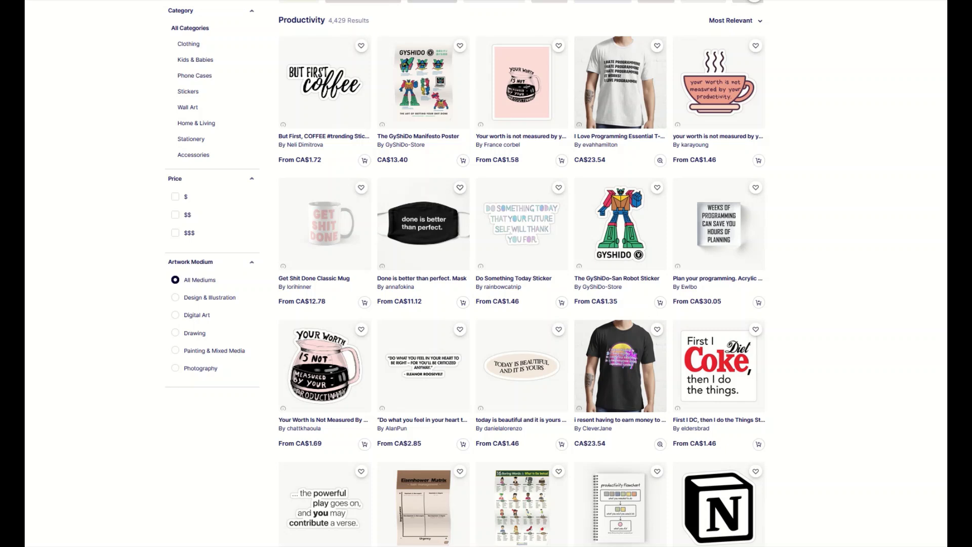
# Check the document's pixel dimensions and resolution in Image Size, changing nothing.
pyautogui.scroll(-6, 466, 273)
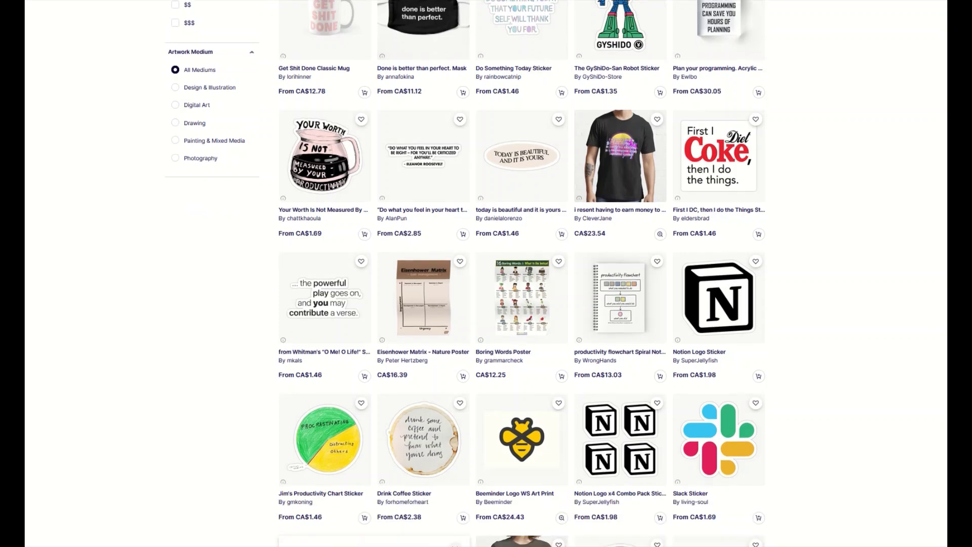
pyautogui.scroll(-1, 465, 273)
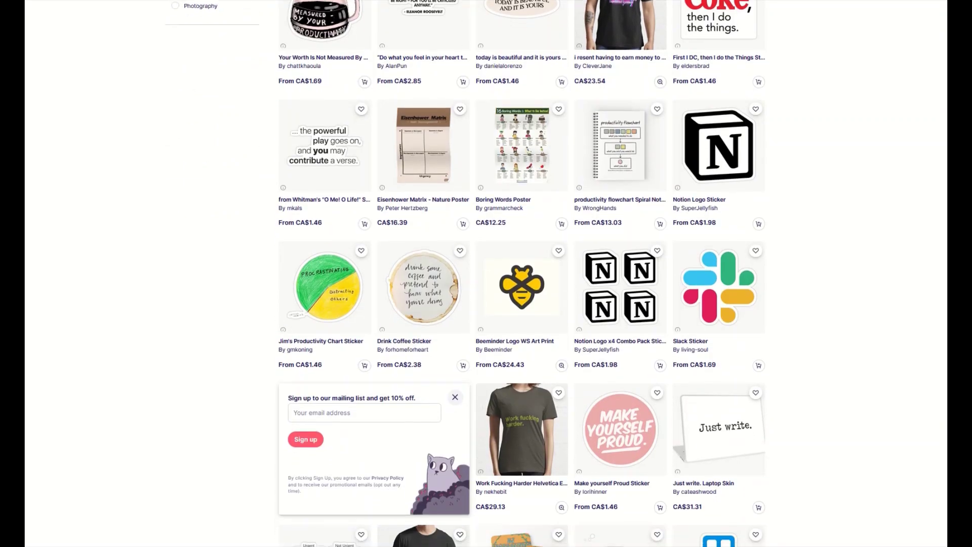
pyautogui.scroll(-1, 521, 273)
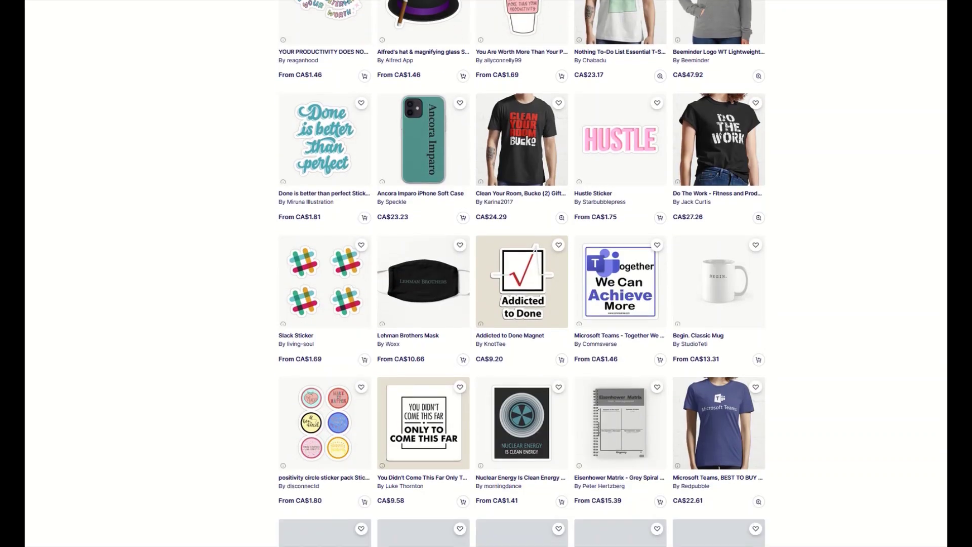
pyautogui.scroll(-1, 521, 274)
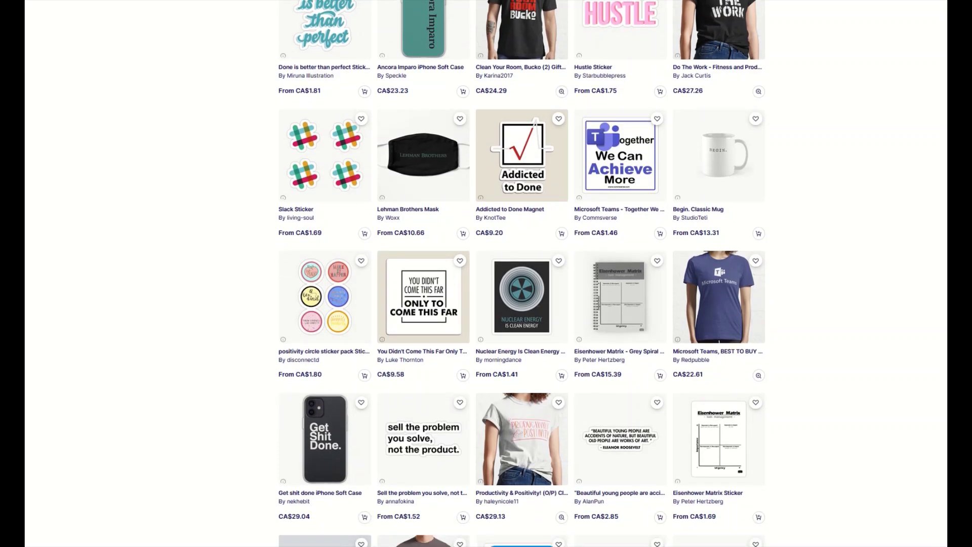
pyautogui.scroll(-5, 521, 273)
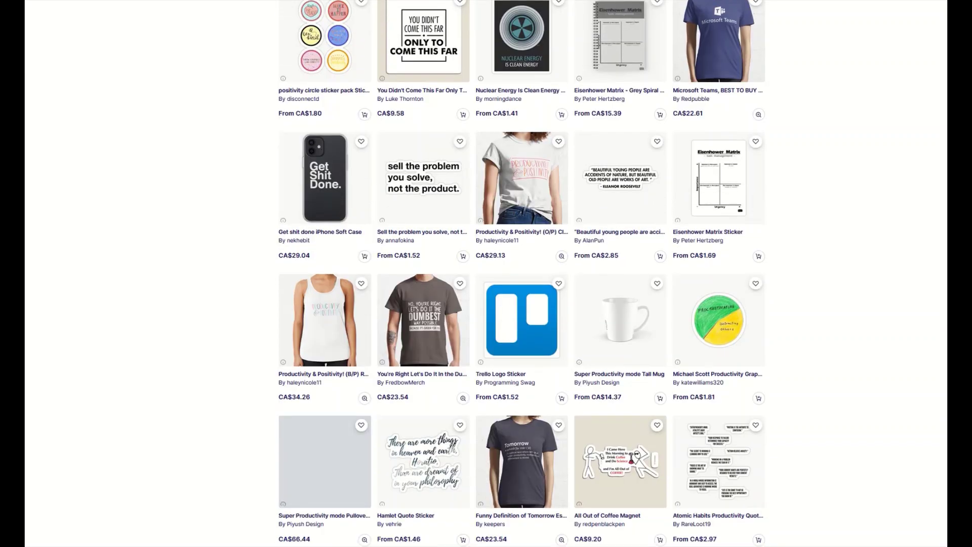
pyautogui.scroll(-4, 522, 273)
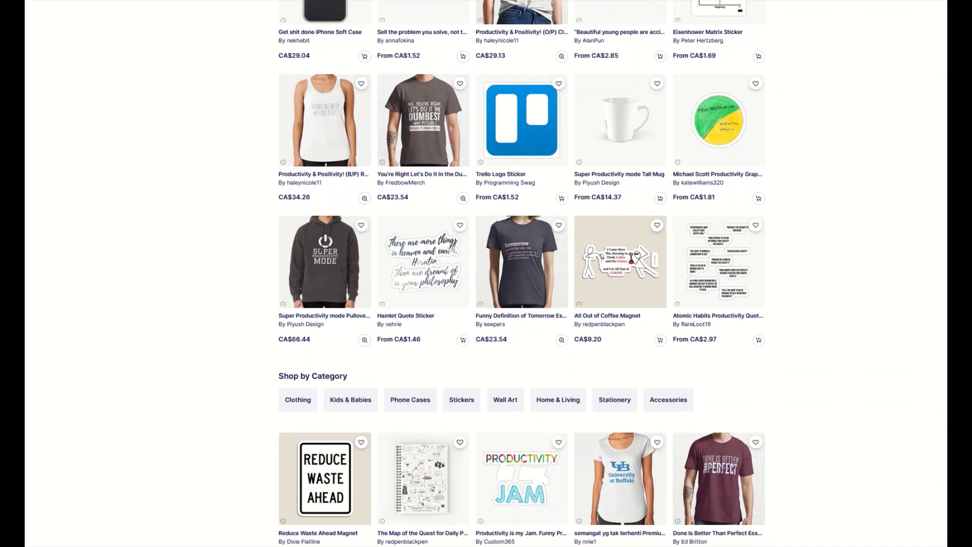
pyautogui.scroll(-4, 521, 274)
pyautogui.scroll(-1, 522, 273)
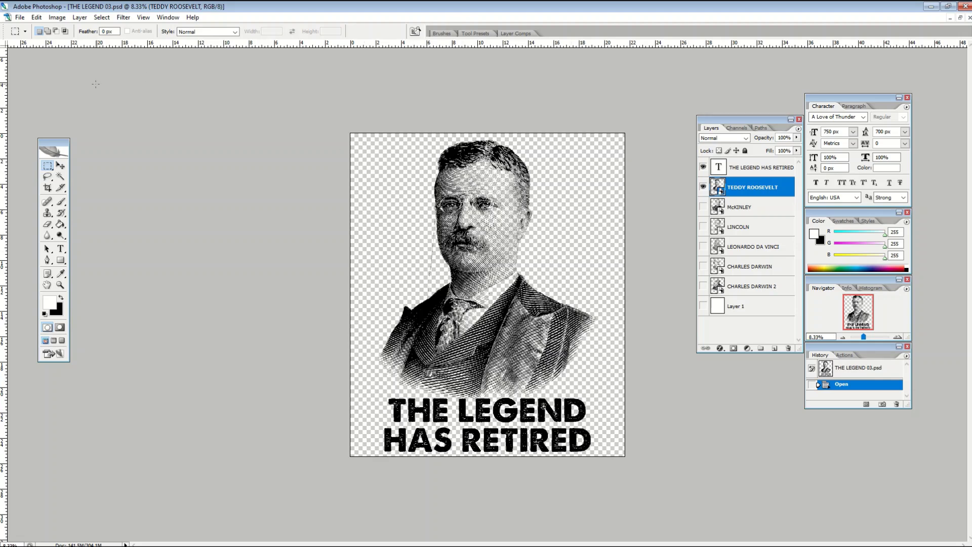
pyautogui.click(56, 19)
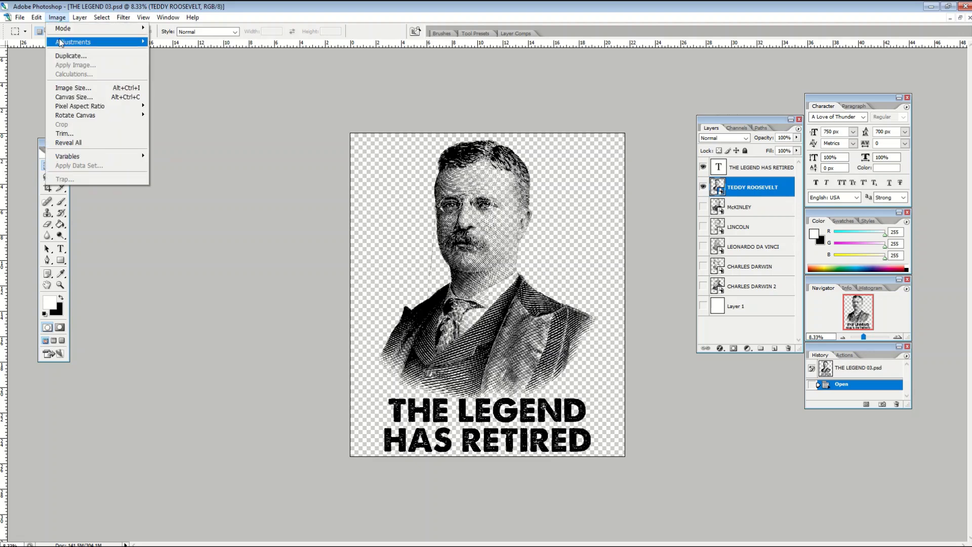
pyautogui.click(66, 88)
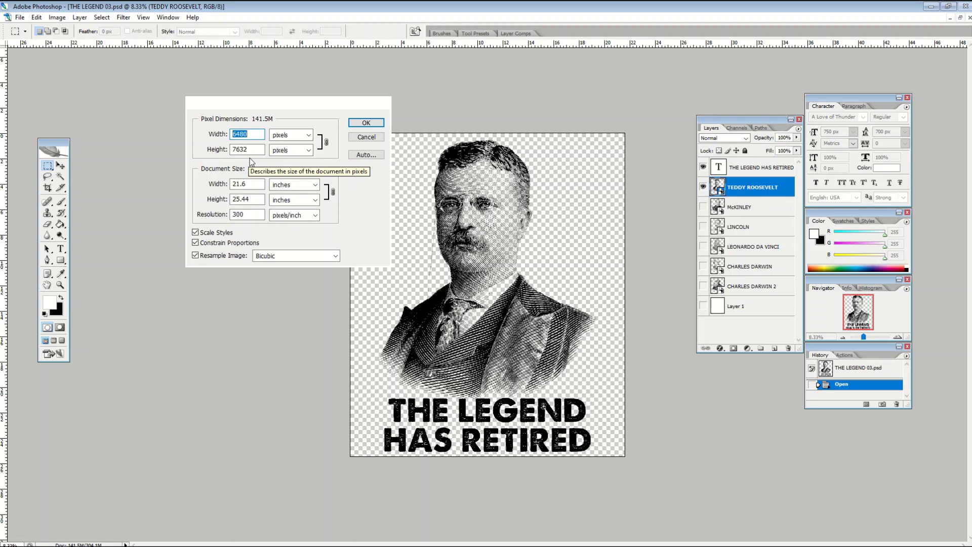
pyautogui.click(364, 138)
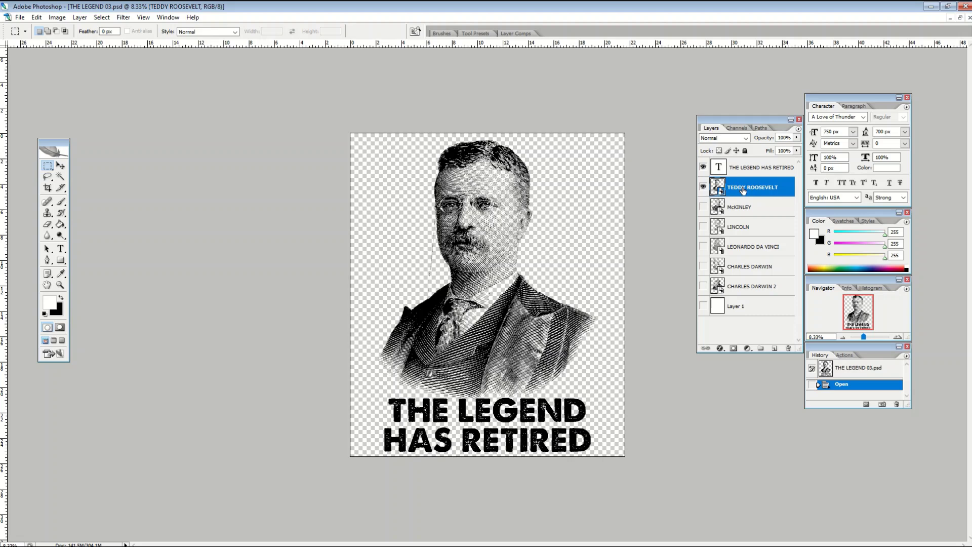
# Hide Teddy Roosevelt, preview each portrait layer, and leave CHARLES DARWIN 2 visible.
pyautogui.click(703, 187)
pyautogui.click(703, 207)
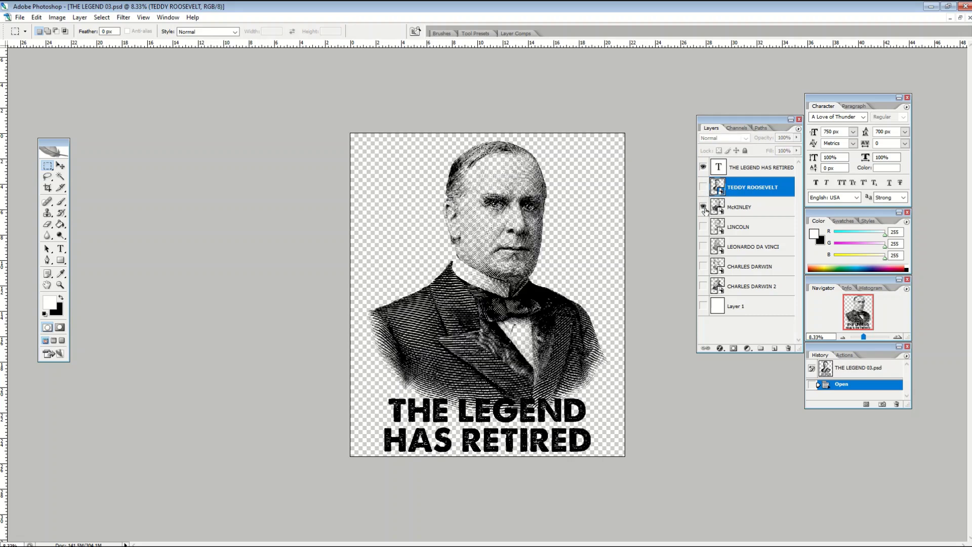
pyautogui.click(703, 207)
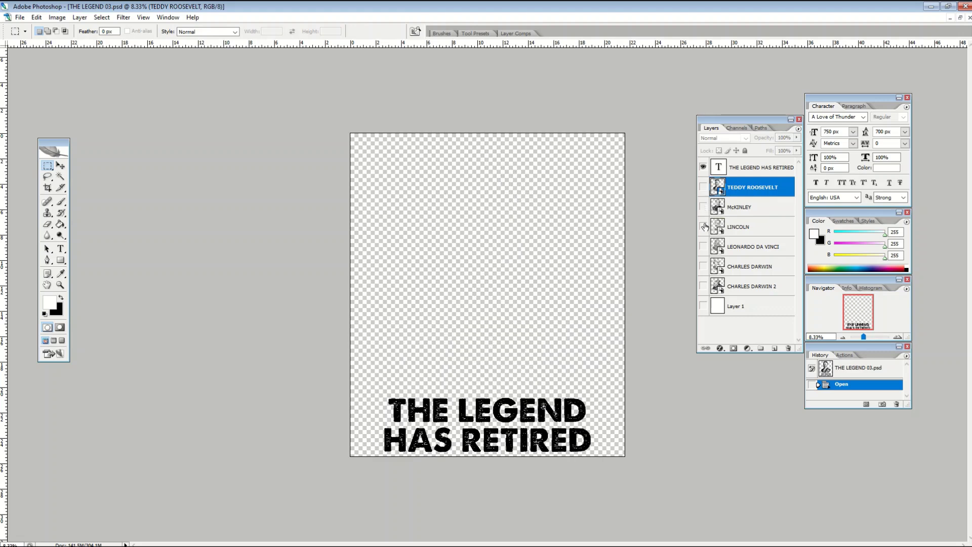
pyautogui.click(703, 227)
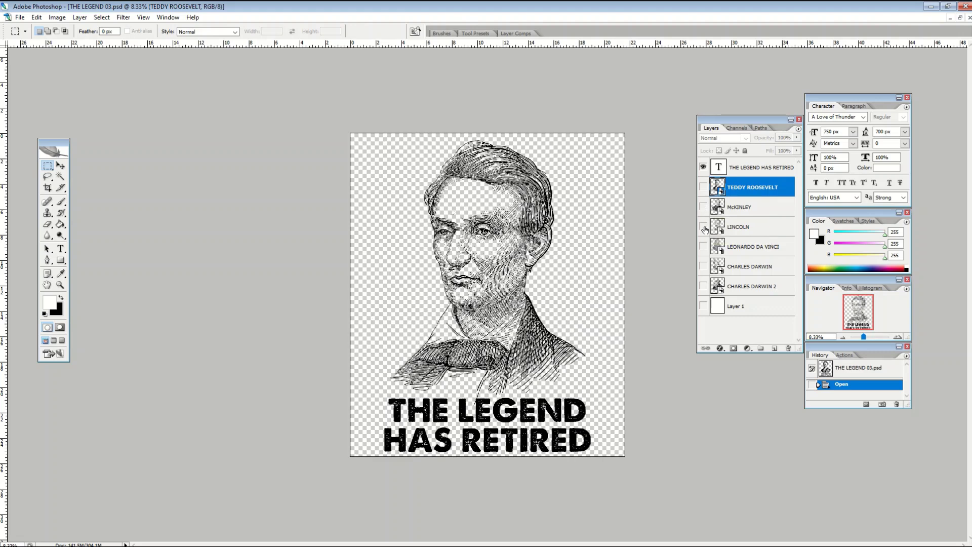
pyautogui.click(703, 226)
pyautogui.click(703, 246)
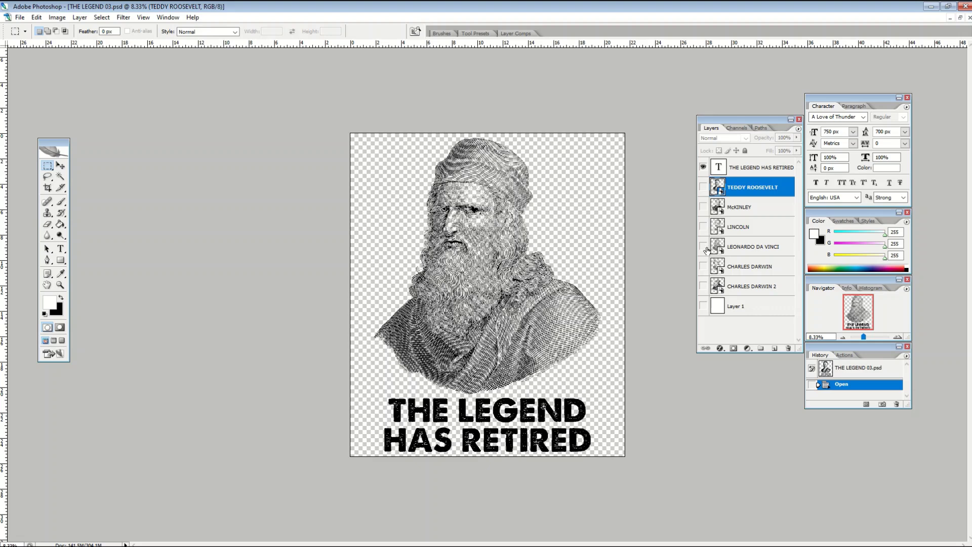
pyautogui.click(703, 246)
pyautogui.click(703, 266)
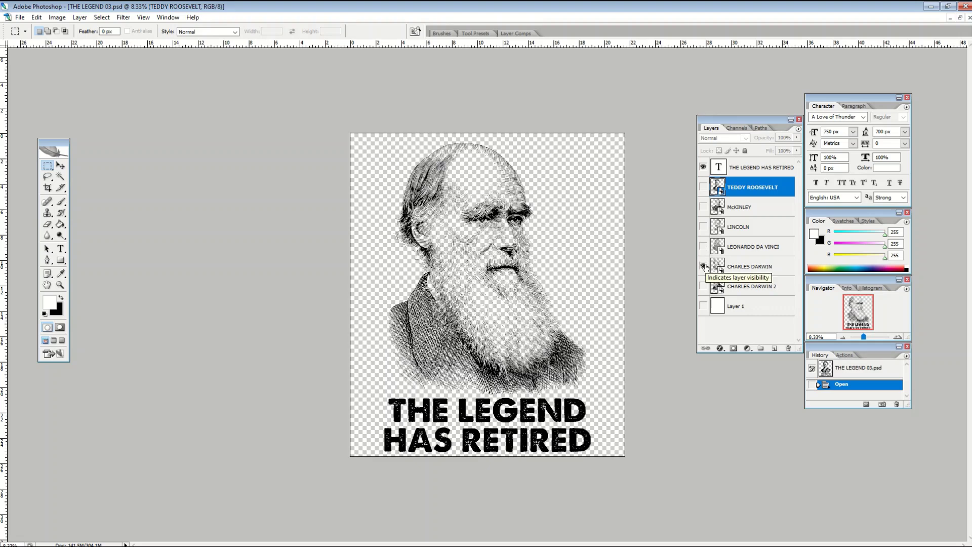
pyautogui.click(703, 266)
pyautogui.click(703, 286)
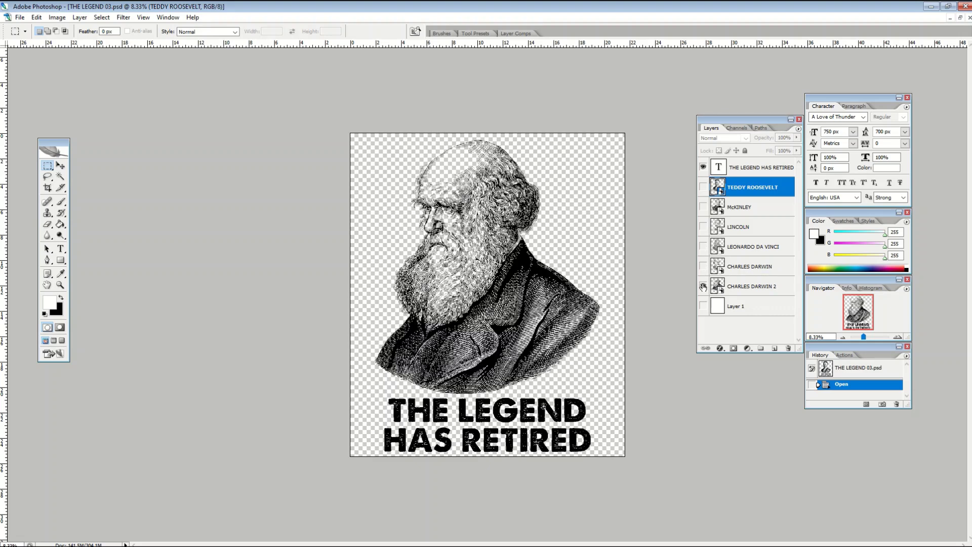
pyautogui.click(703, 286)
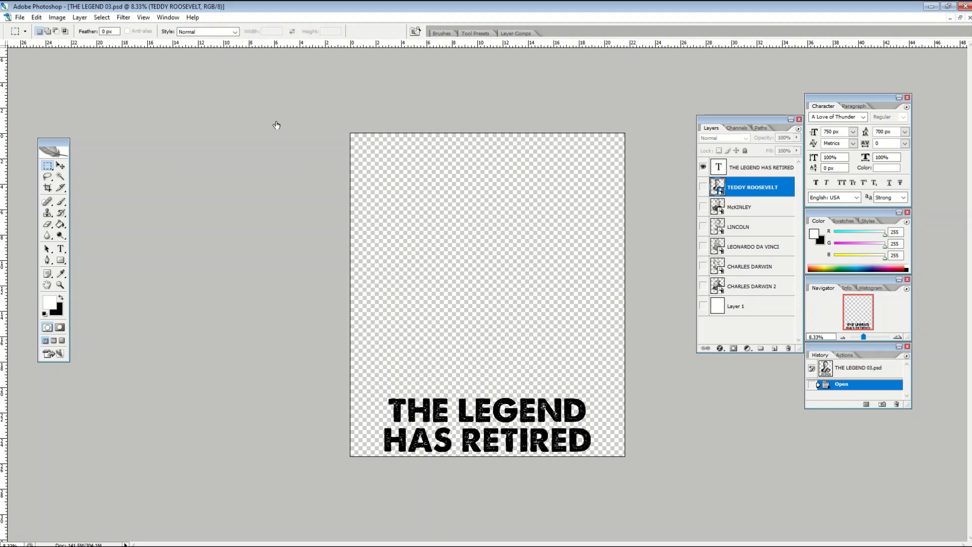
pyautogui.click(703, 287)
# Try a white background behind CHARLES DARWIN 2, then hide it to keep transparency.
pyautogui.click(703, 306)
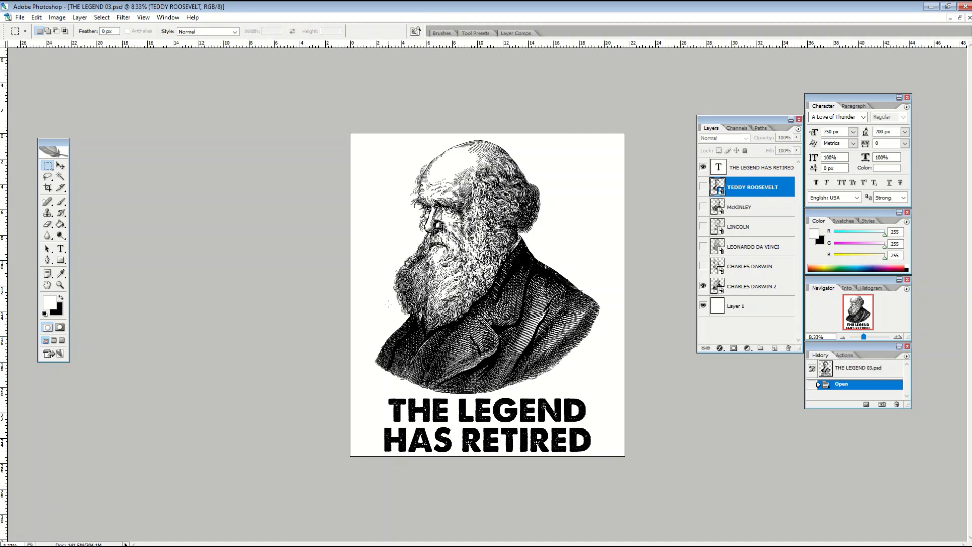
pyautogui.click(703, 286)
pyautogui.click(703, 286)
pyautogui.click(703, 305)
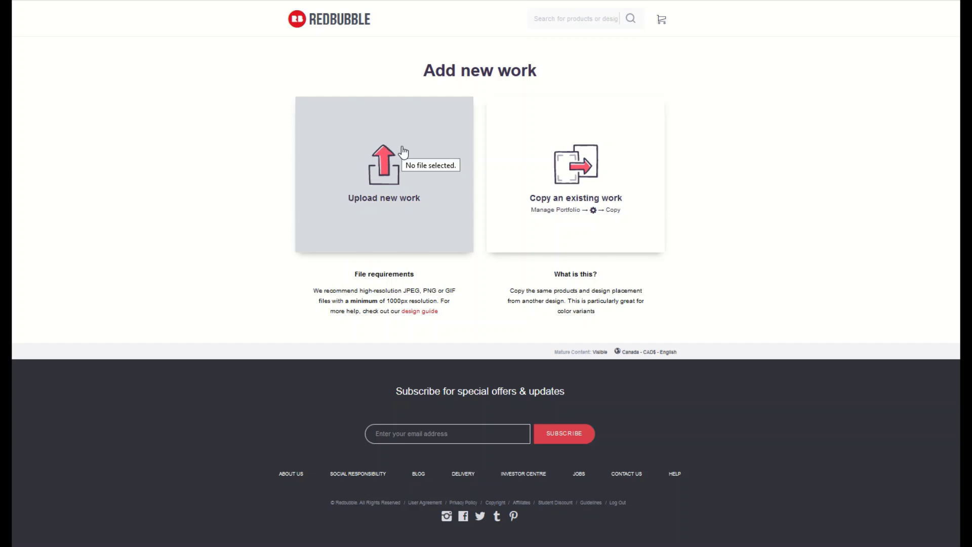
# Upload THE LEGEND 01 from the PNG folder as a new work.
pyautogui.click(364, 228)
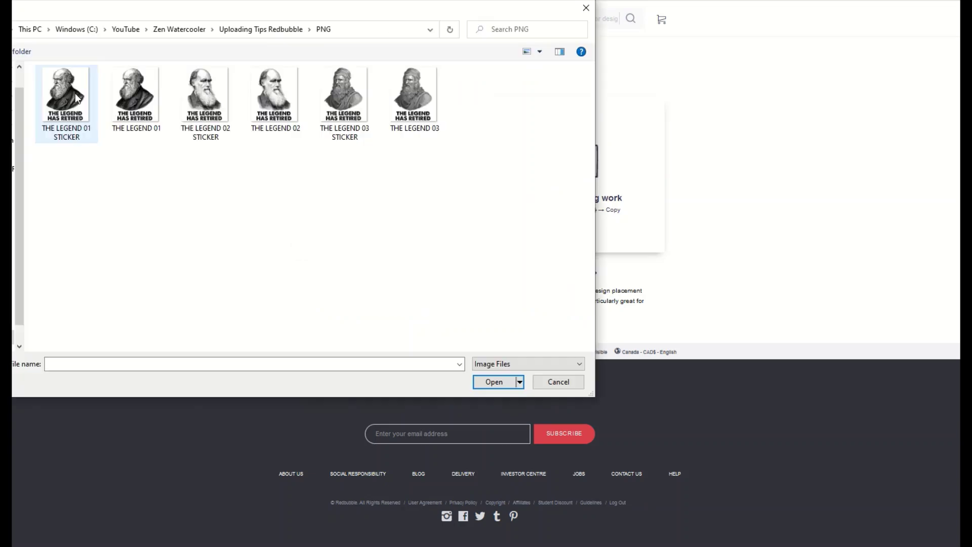
pyautogui.click(124, 98)
pyautogui.doubleClick(123, 98)
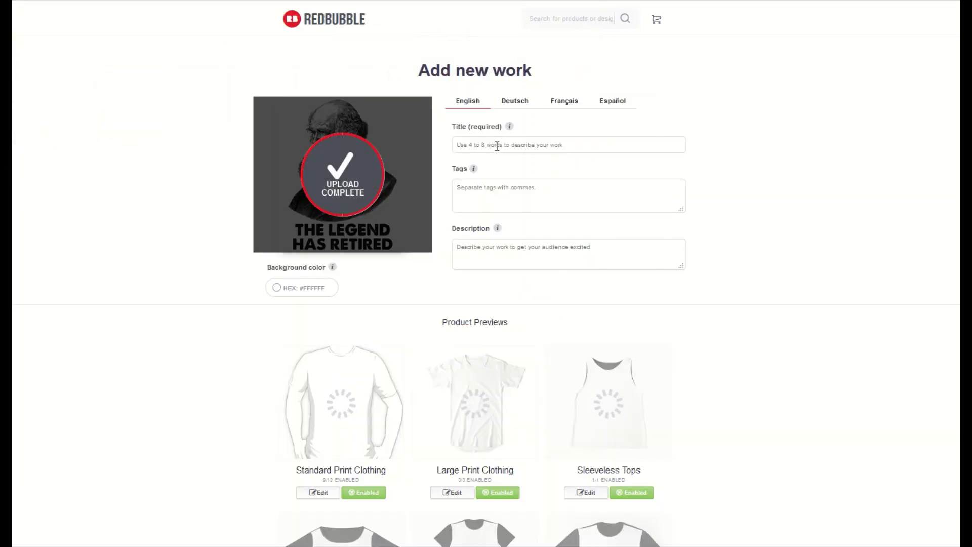
# Enter the Darwin retirement T-shirt title, tags and description, appending ', darwin' to the tags.
pyautogui.click(497, 146)
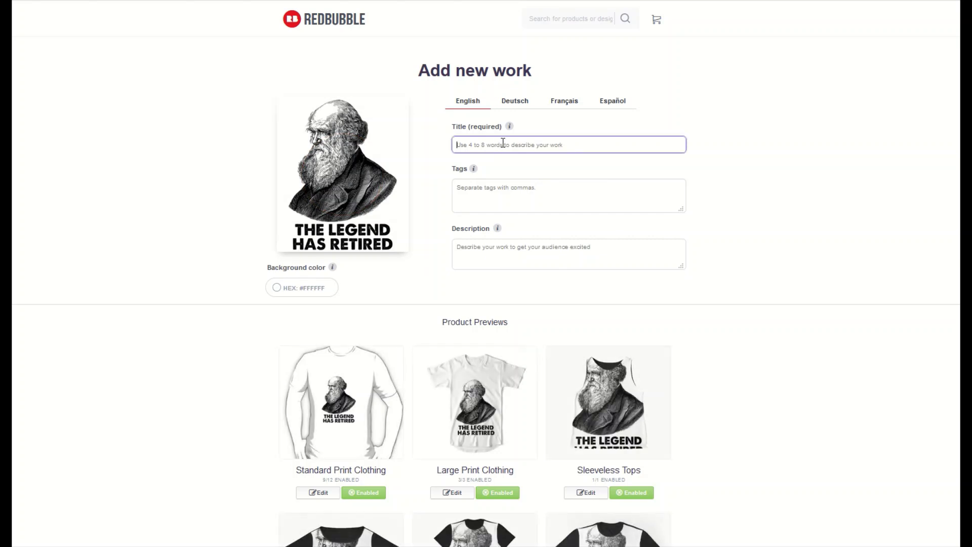
pyautogui.write('T')
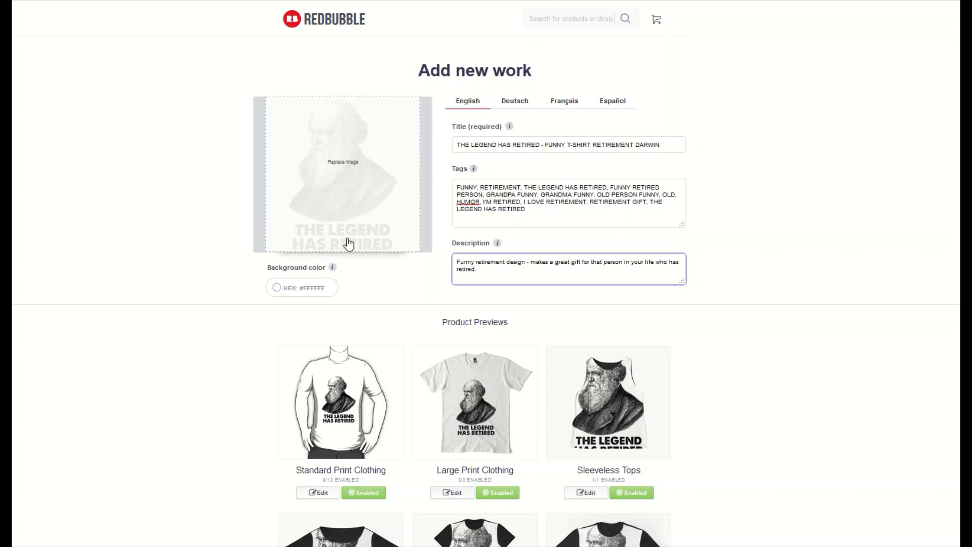
pyautogui.moveTo(294, 235)
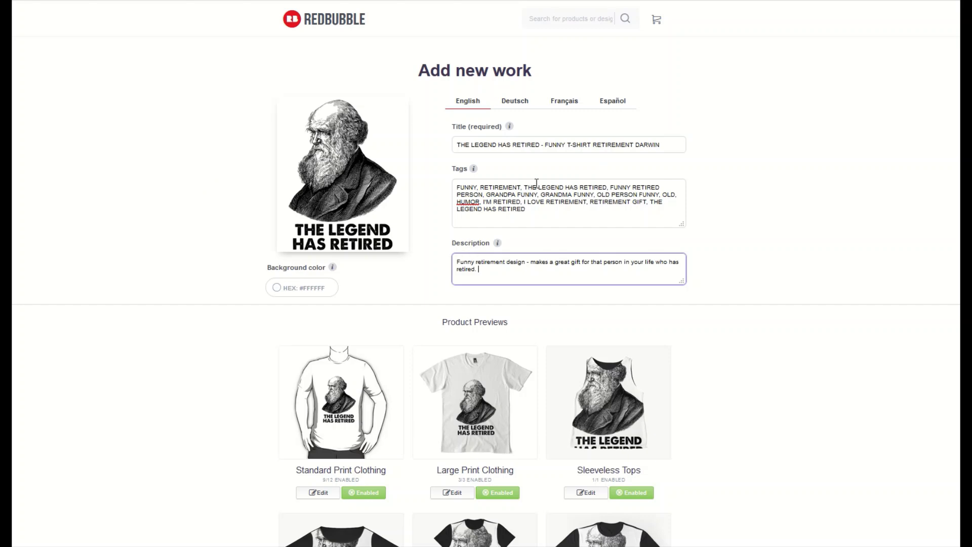
pyautogui.moveTo(636, 144); pyautogui.dragTo(682, 145)
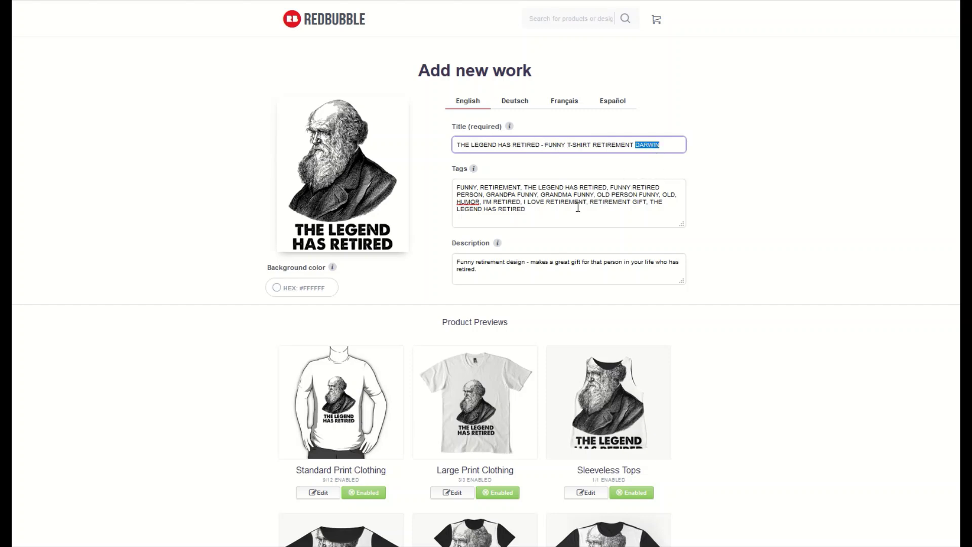
pyautogui.click(535, 208)
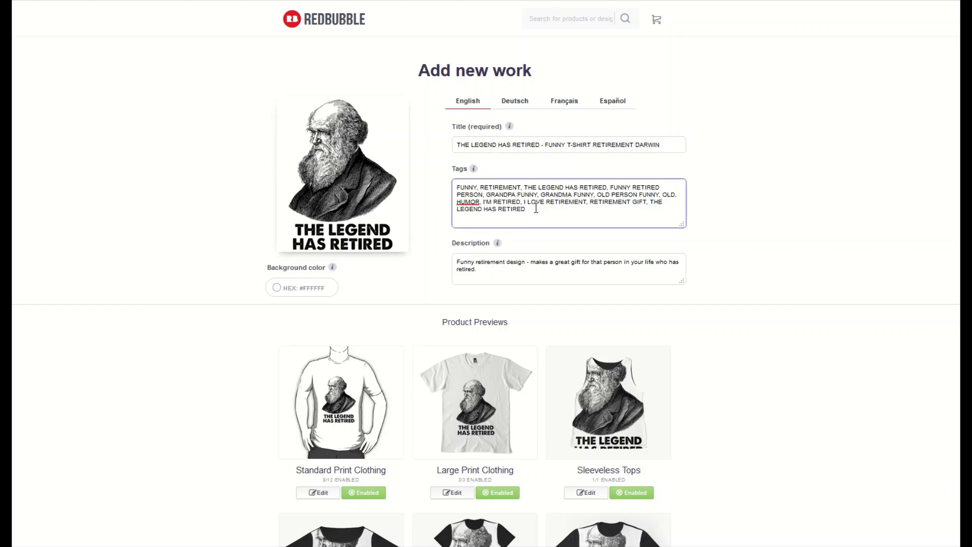
pyautogui.write(', darwin')
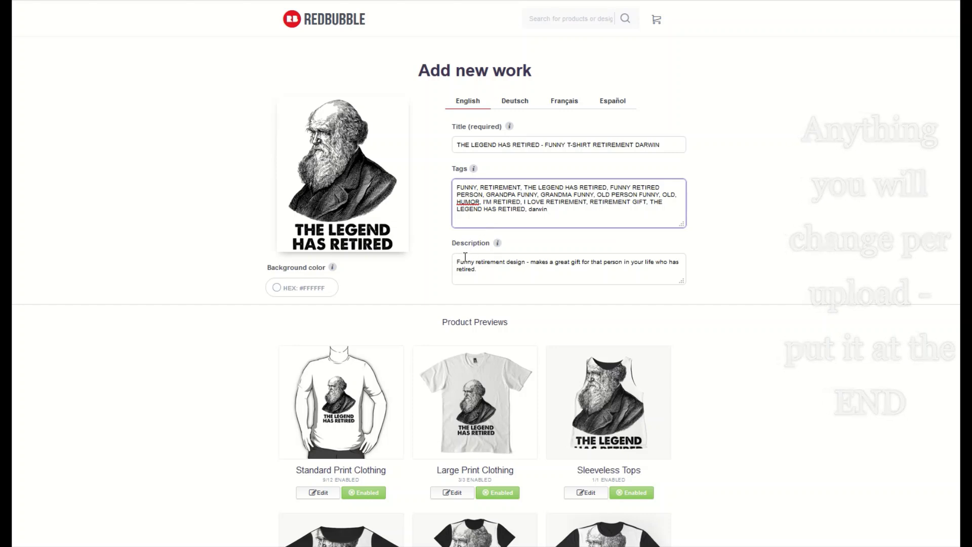
# Scroll through the Product Previews to confirm every product is enabled.
pyautogui.scroll(-1, 471, 248)
pyautogui.scroll(-4, 488, 231)
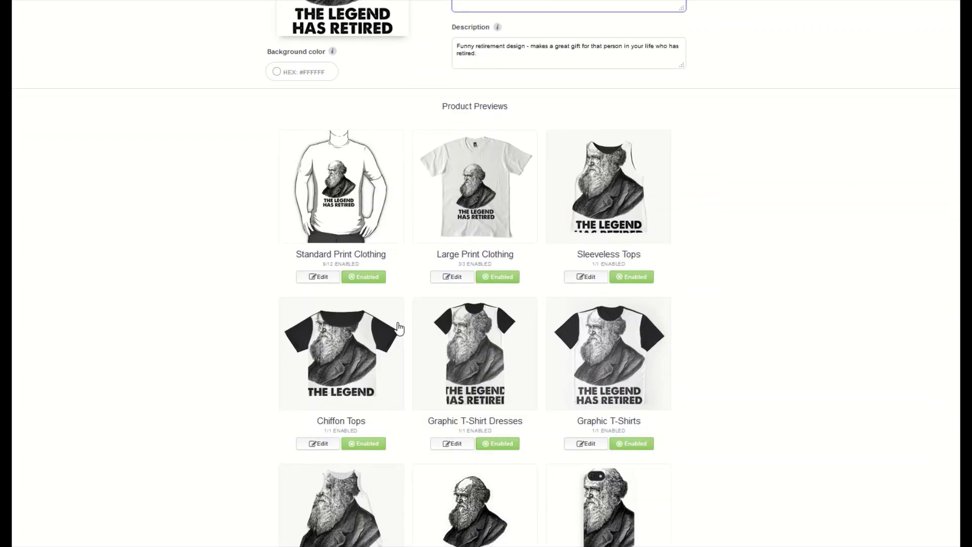
pyautogui.scroll(-2, 397, 330)
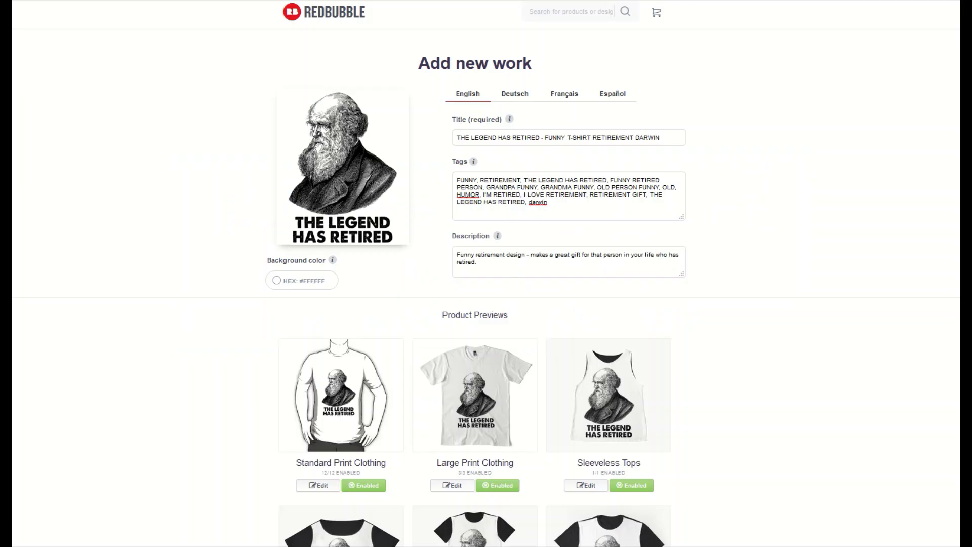
pyautogui.scroll(-5, 486, 273)
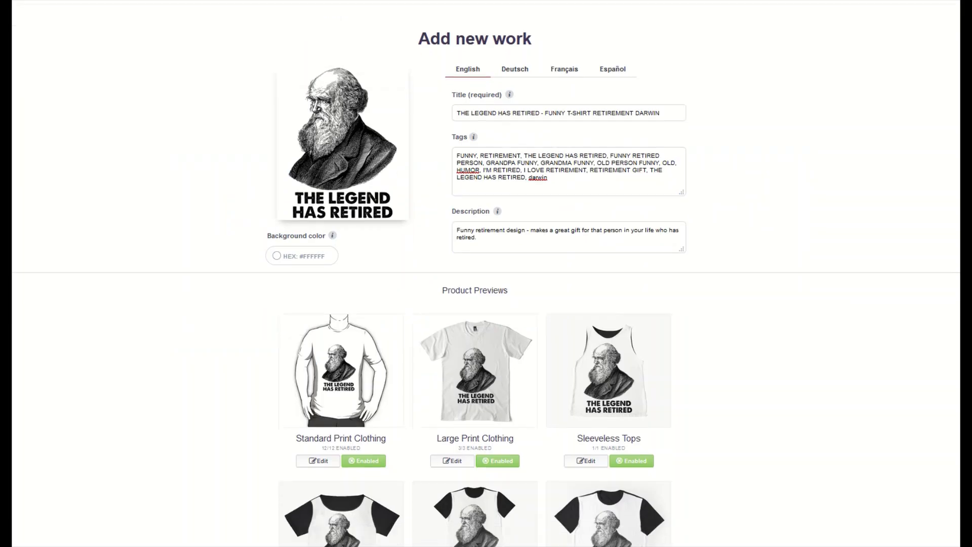
pyautogui.scroll(-5, 486, 274)
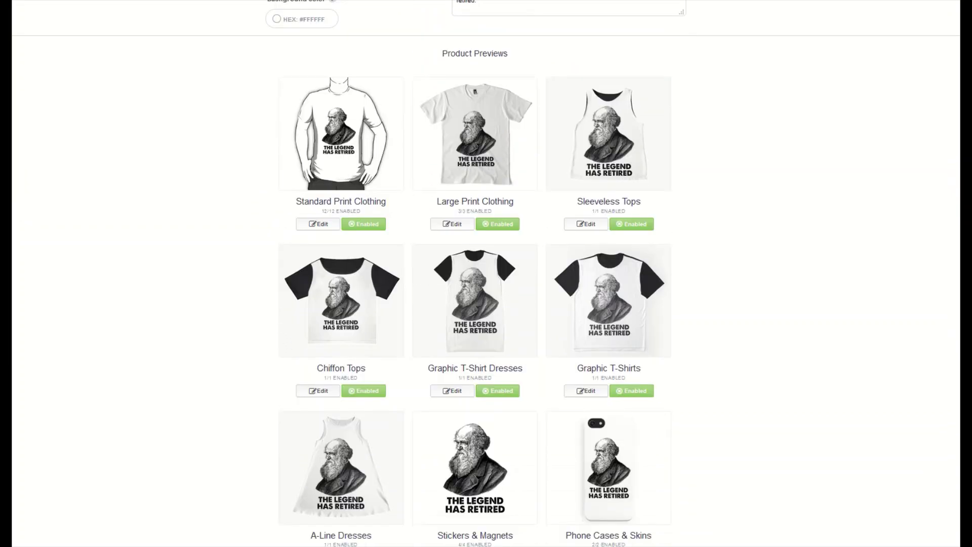
pyautogui.scroll(-1, 516, 150)
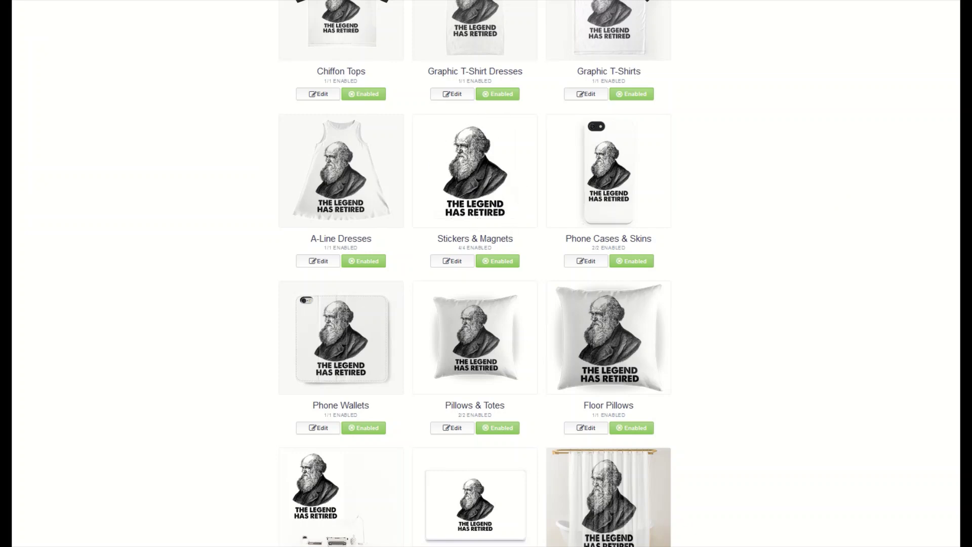
pyautogui.scroll(-5, 475, 274)
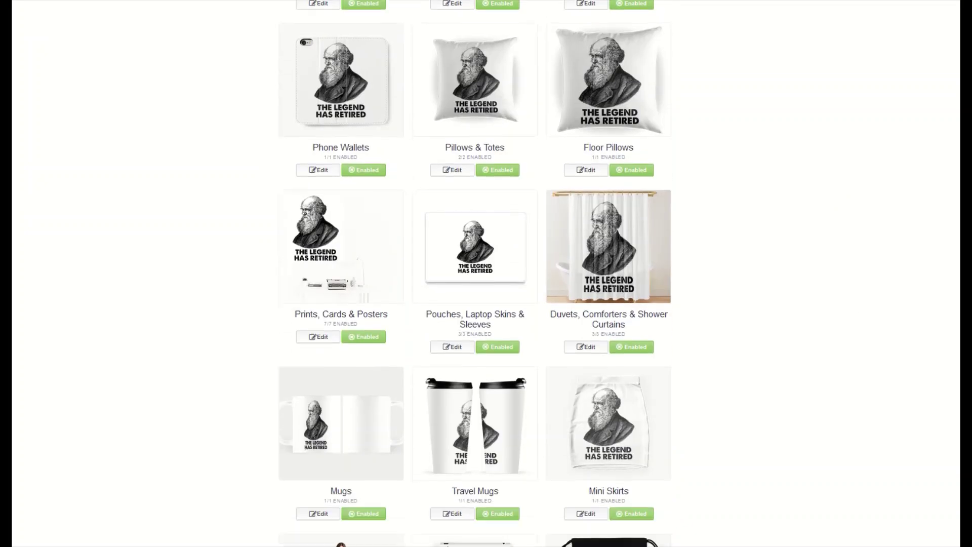
pyautogui.scroll(-8, 475, 273)
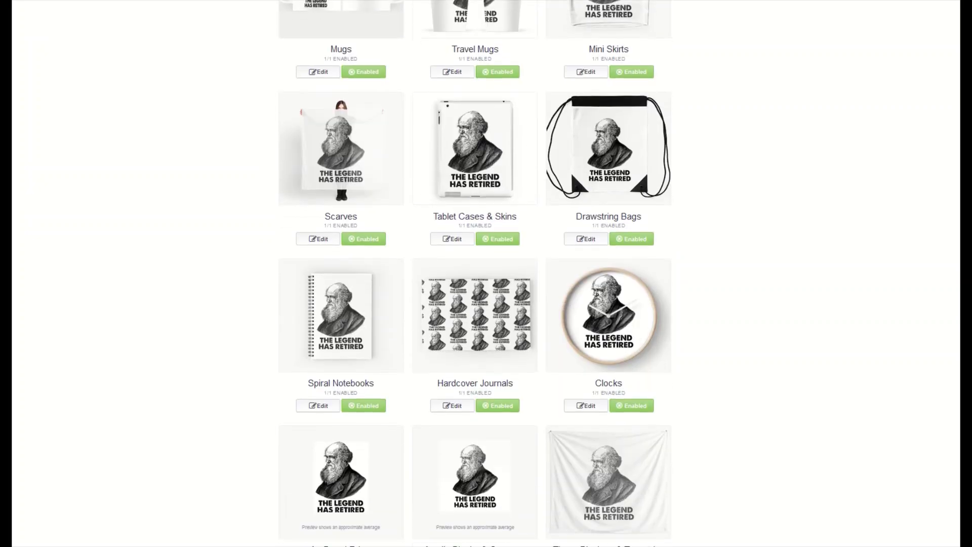
pyautogui.scroll(-9, 475, 273)
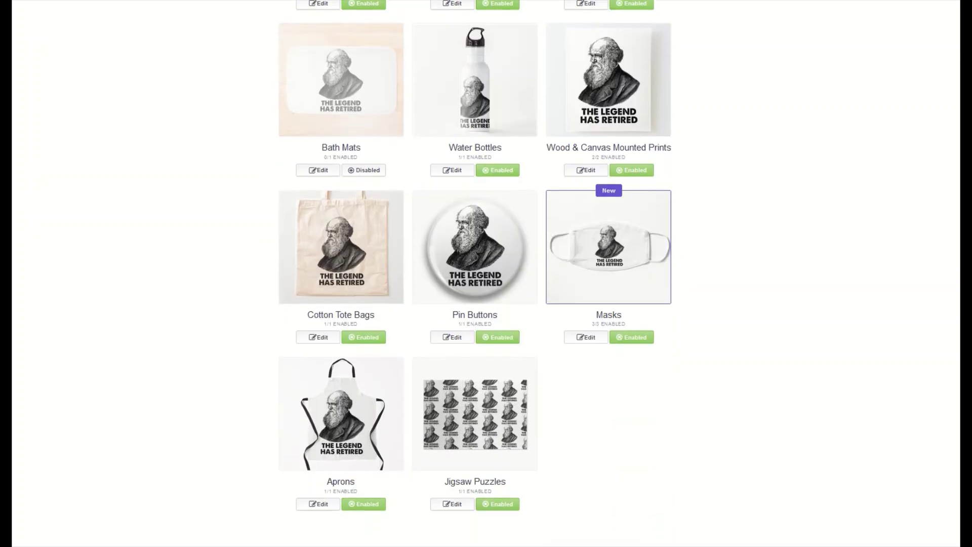
pyautogui.scroll(-4, 474, 274)
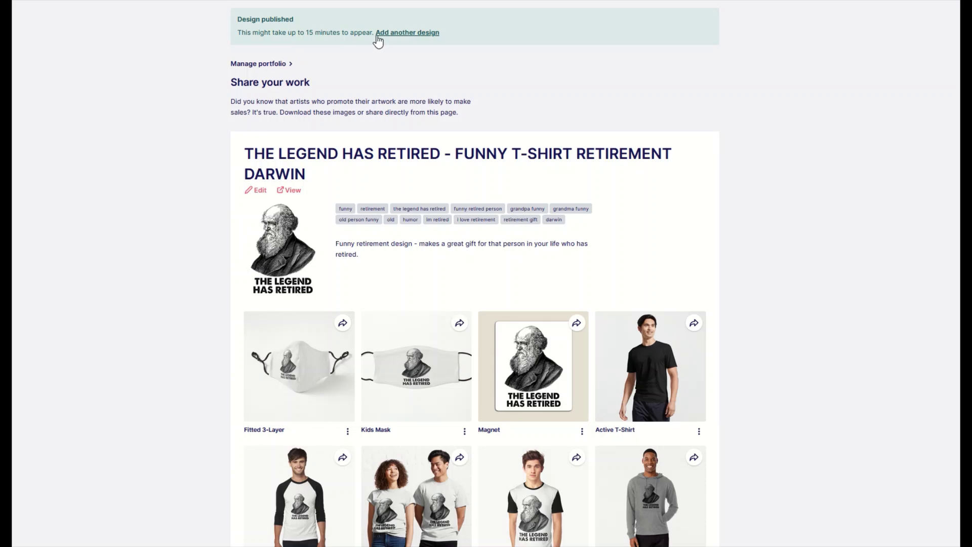
# Choose 'Add another design' from the Design published banner.
pyautogui.click(431, 33)
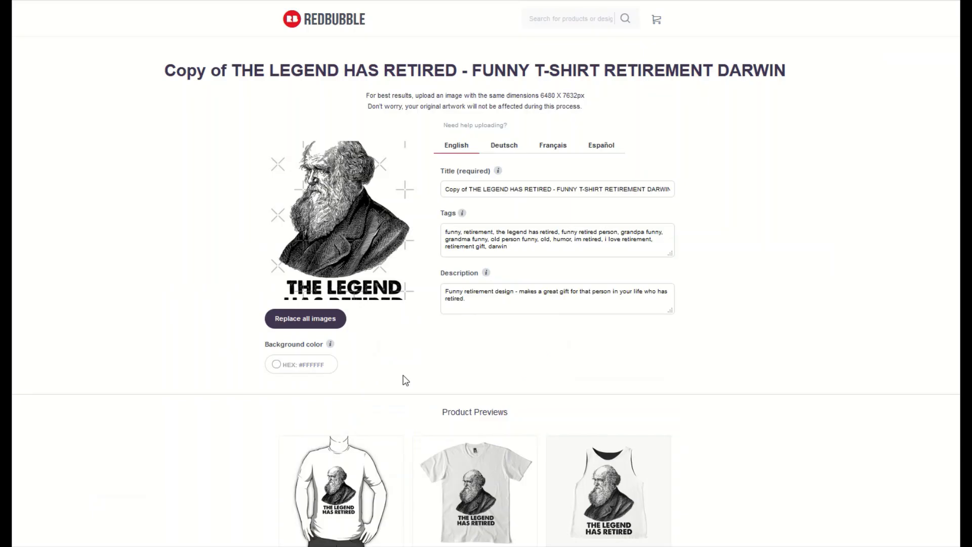
# Replace the image for all products with THE LEGEND 02.
pyautogui.moveTo(164, 70); pyautogui.dragTo(678, 85)
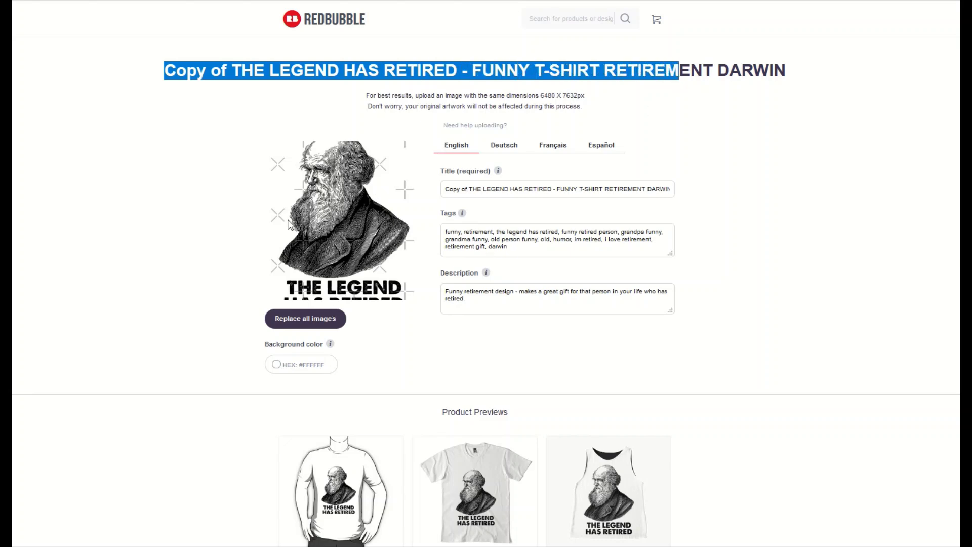
pyautogui.click(302, 319)
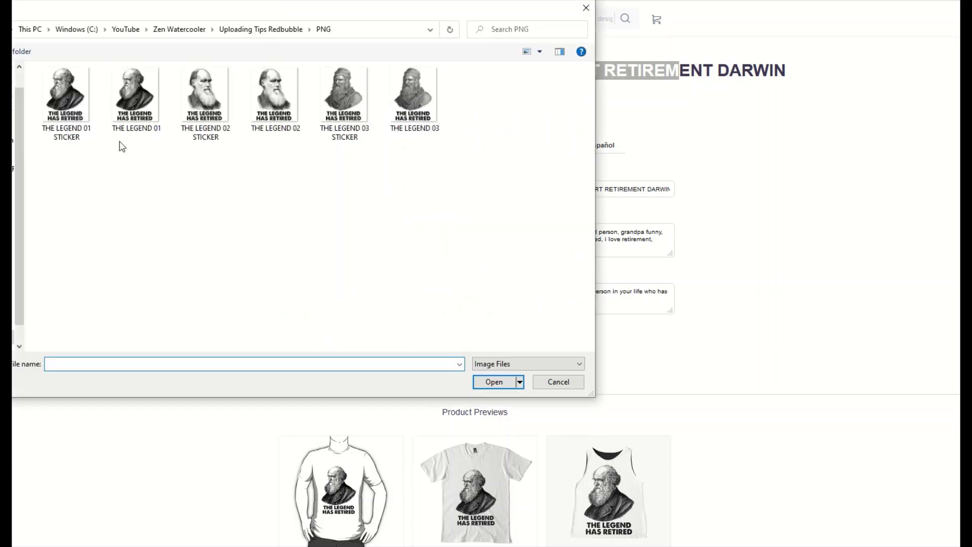
pyautogui.click(276, 92)
pyautogui.doubleClick(278, 94)
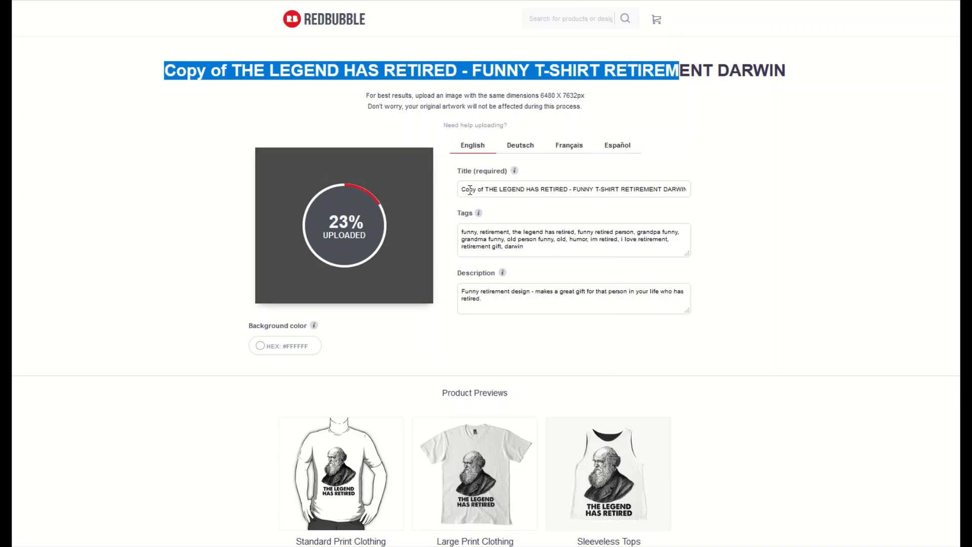
# Remove the 'Copy of' prefix from the title, keeping it ending in DARWIN.
pyautogui.moveTo(484, 190); pyautogui.dragTo(442, 193)
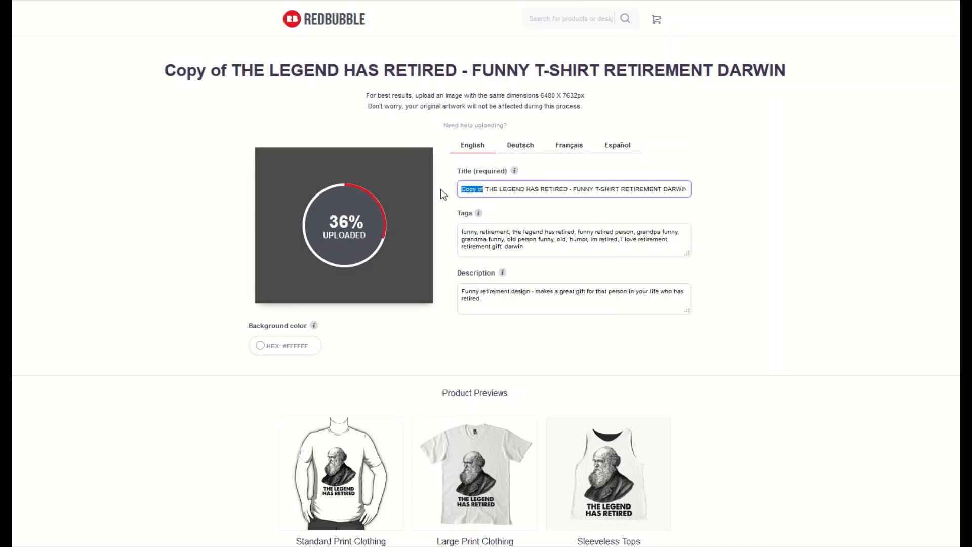
pyautogui.press('BackSpace')
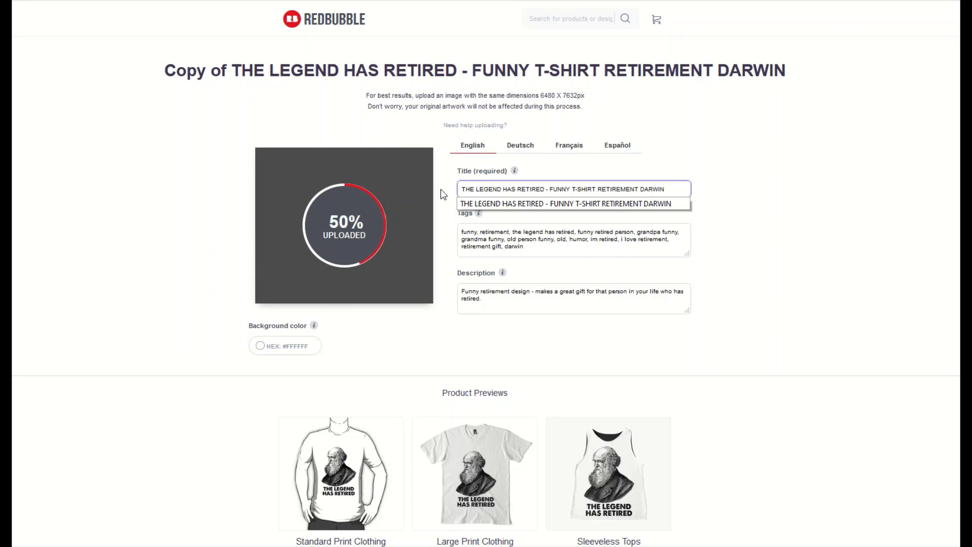
pyautogui.click(644, 191)
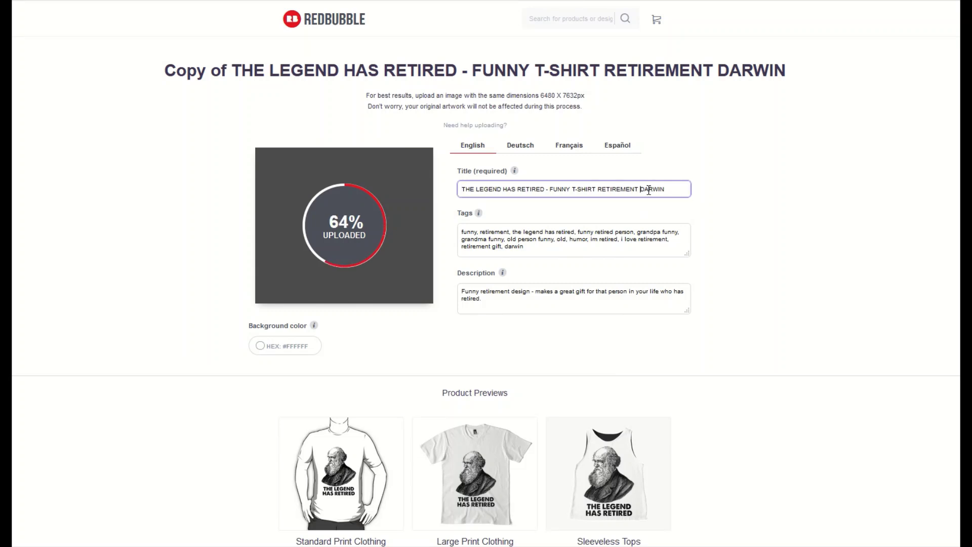
pyautogui.doubleClick(645, 192)
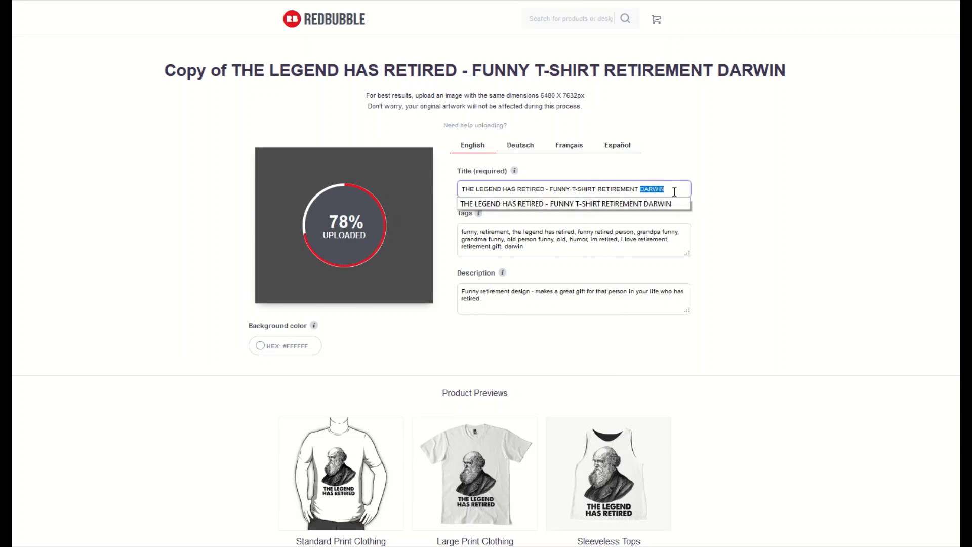
pyautogui.click(742, 204)
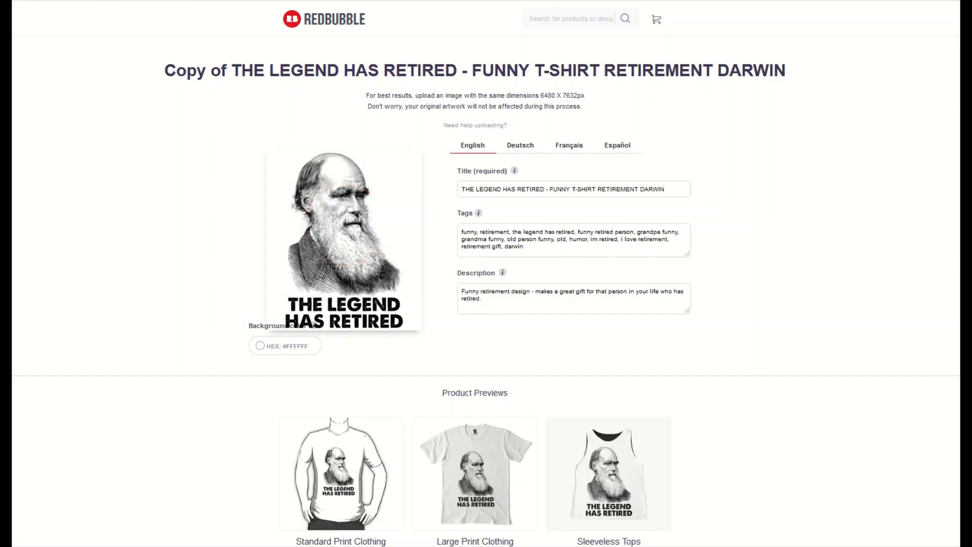
# Replace the Stickers & Magnets image with THE LEGEND 02 STICKER.
pyautogui.scroll(-5, 486, 274)
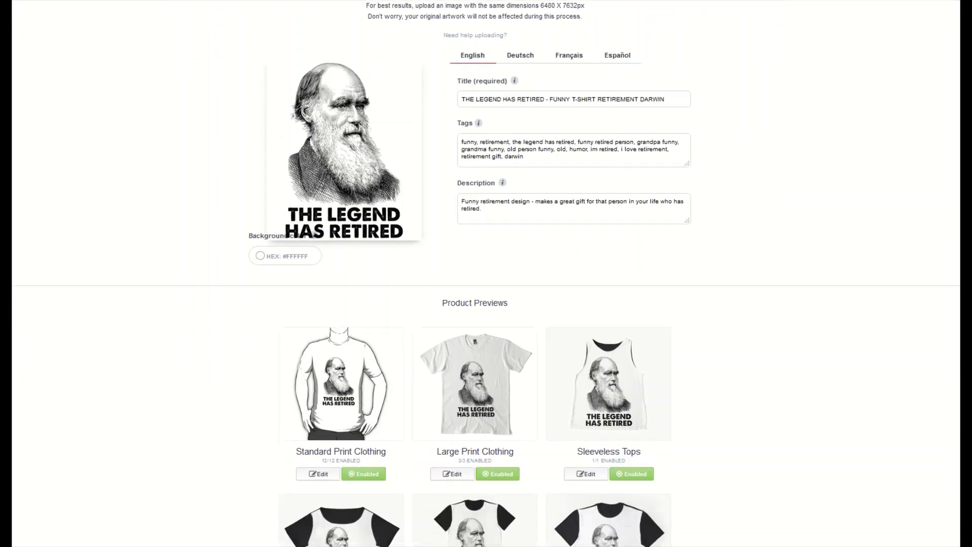
pyautogui.scroll(-6, 486, 273)
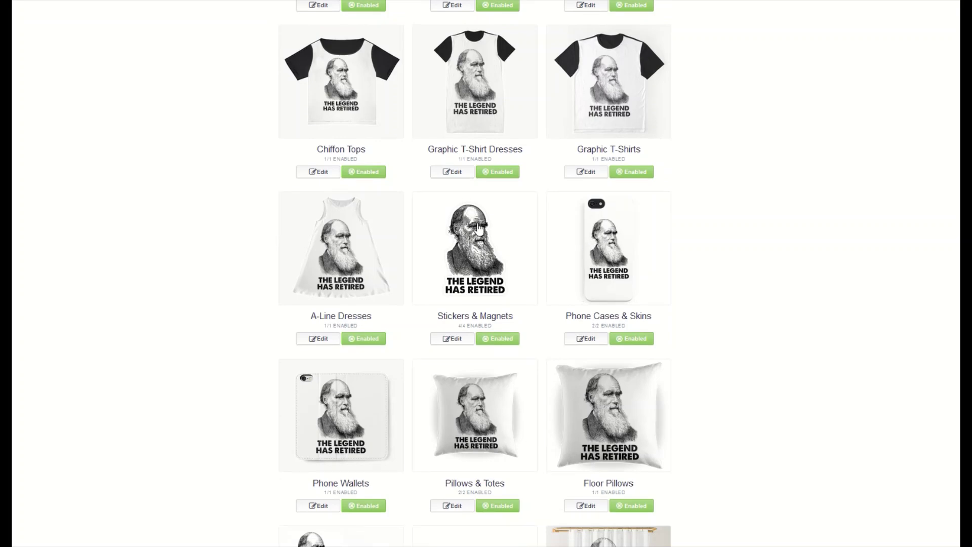
pyautogui.click(458, 254)
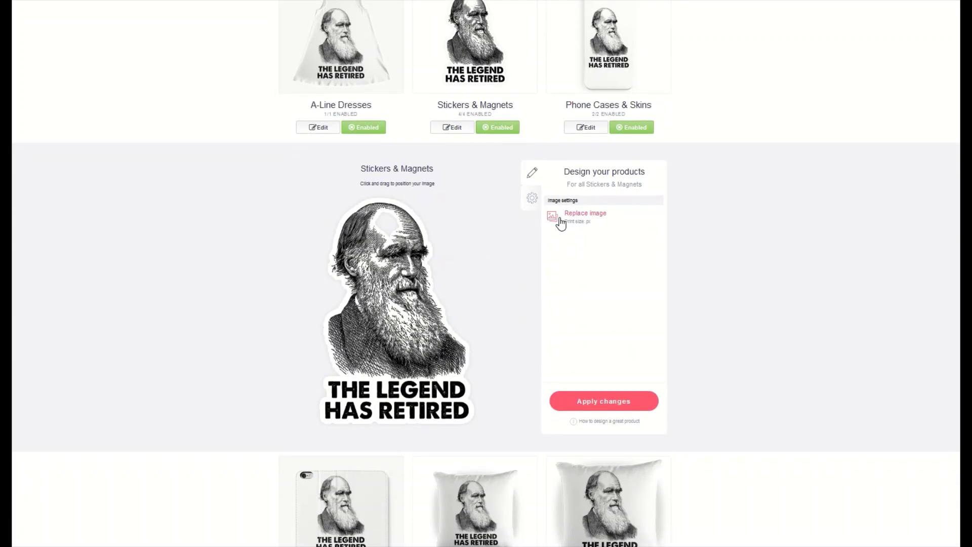
pyautogui.click(571, 215)
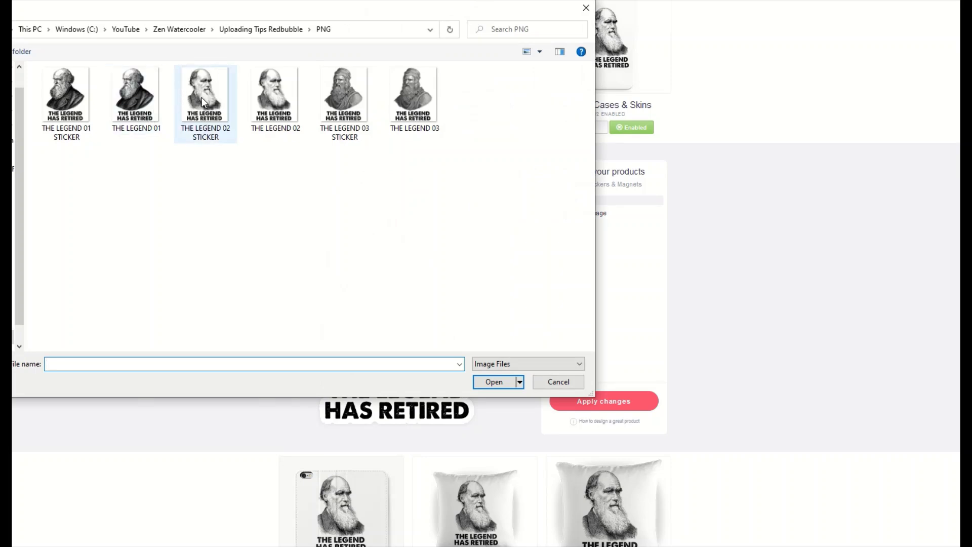
pyautogui.doubleClick(201, 97)
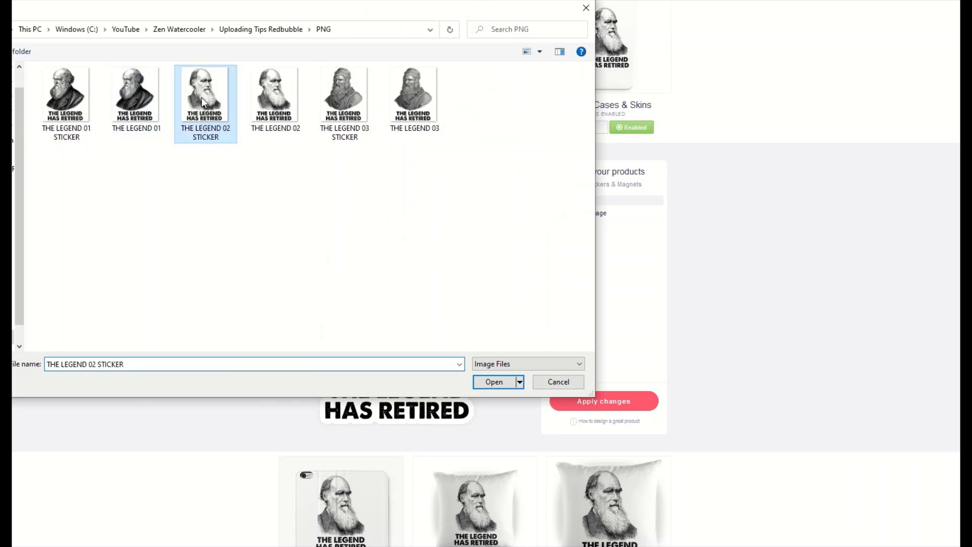
pyautogui.scroll(-5, 641, 163)
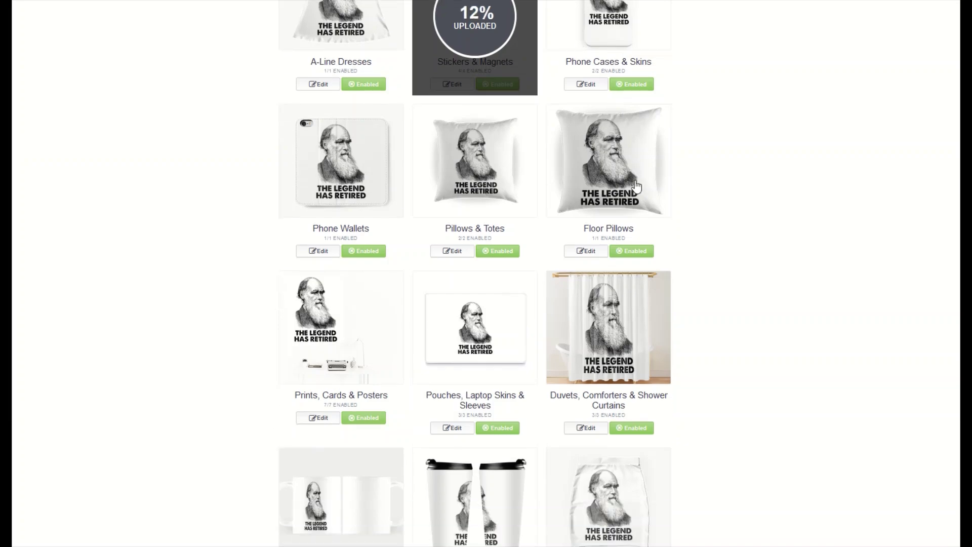
# Scroll through the product grid to check each item down to Save Work.
pyautogui.scroll(-7, 635, 180)
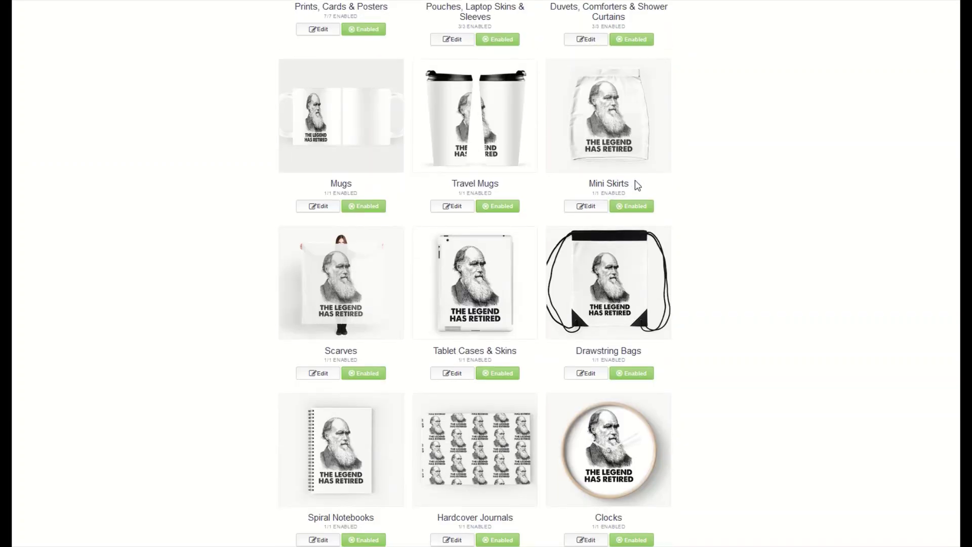
pyautogui.scroll(-1, 636, 188)
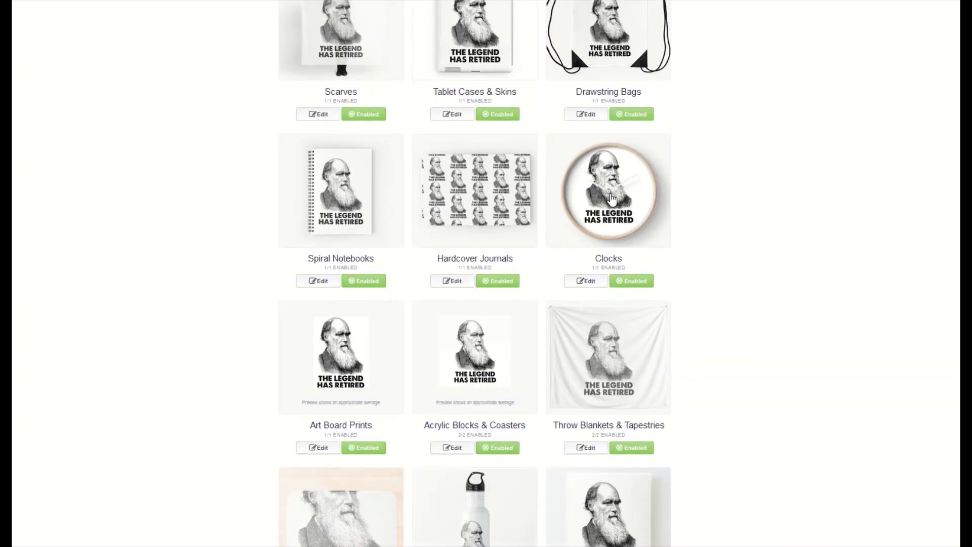
pyautogui.scroll(-7, 418, 334)
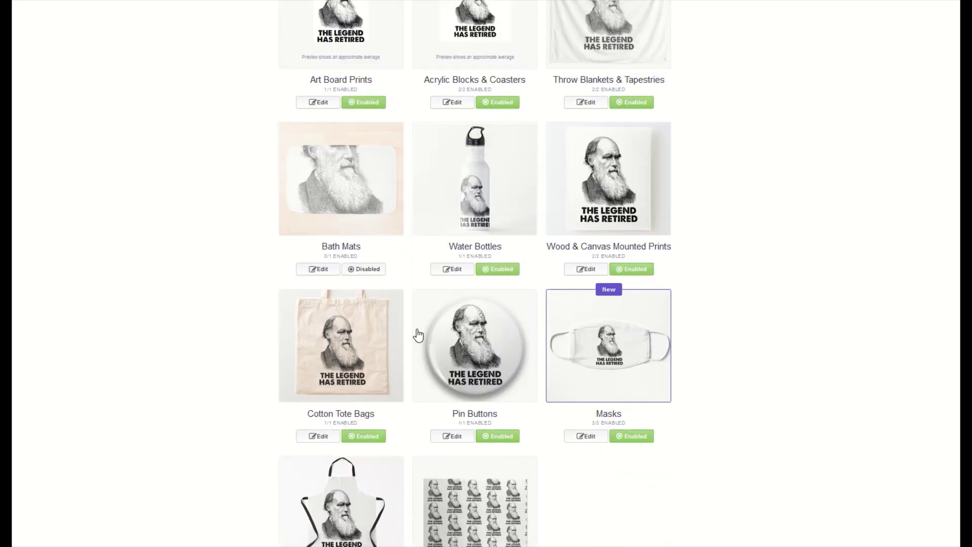
pyautogui.scroll(20, 418, 334)
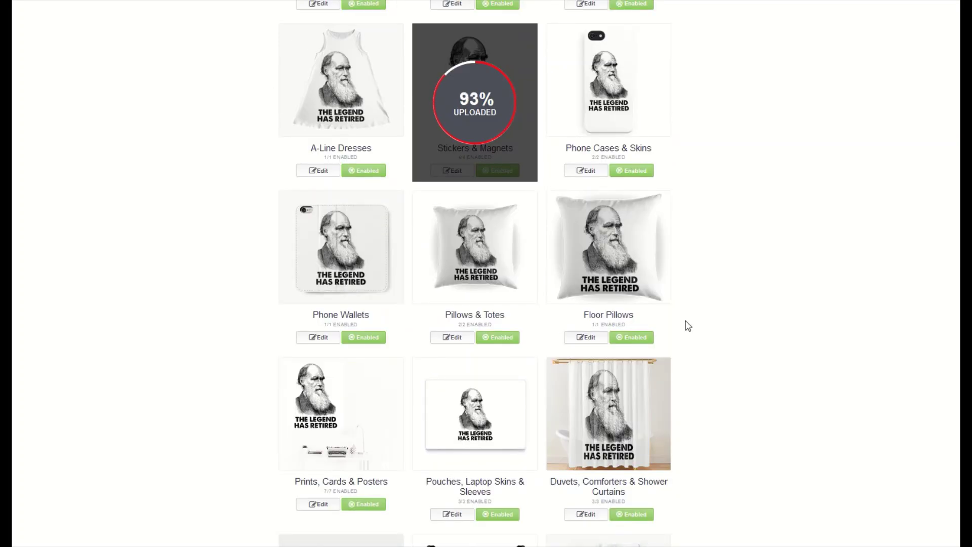
pyautogui.scroll(-1, 726, 326)
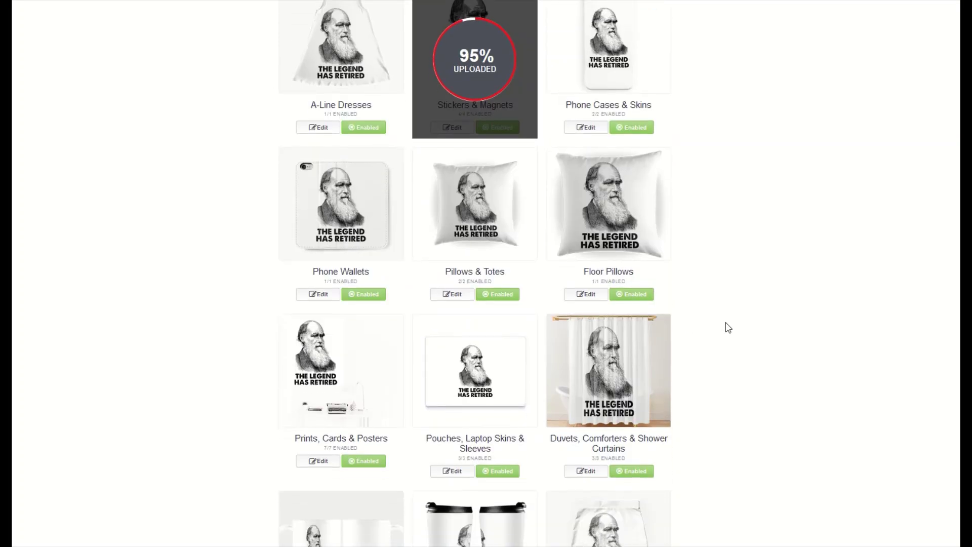
pyautogui.scroll(-10, 727, 327)
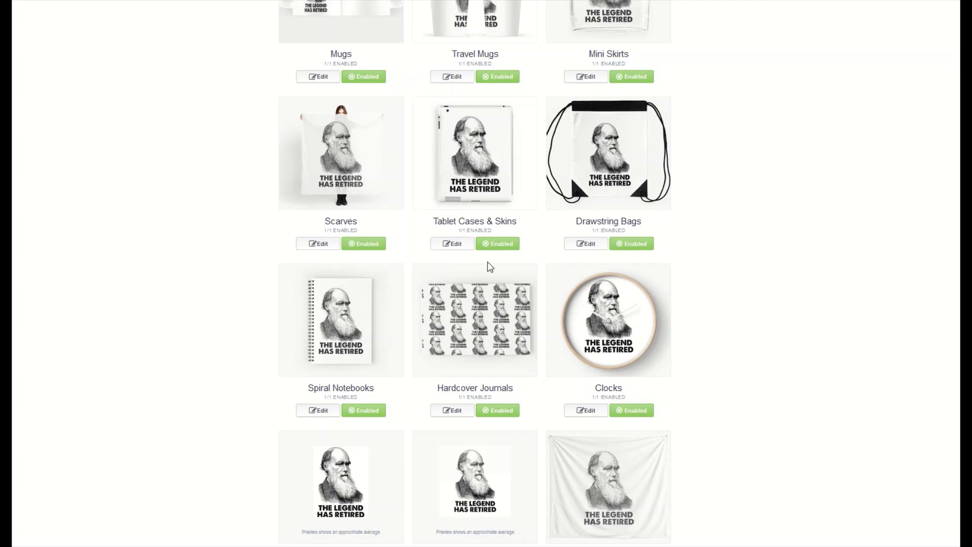
pyautogui.scroll(-3, 488, 267)
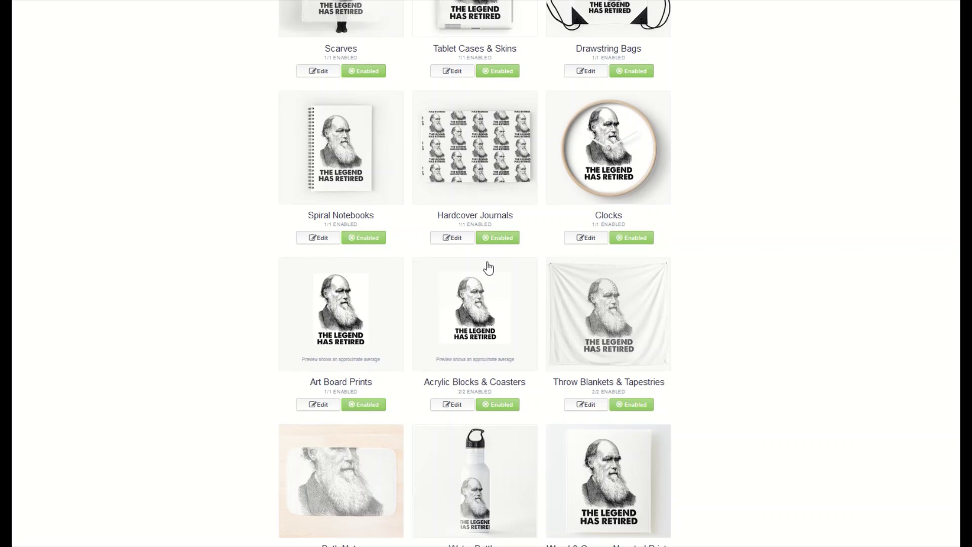
pyautogui.scroll(-3, 488, 268)
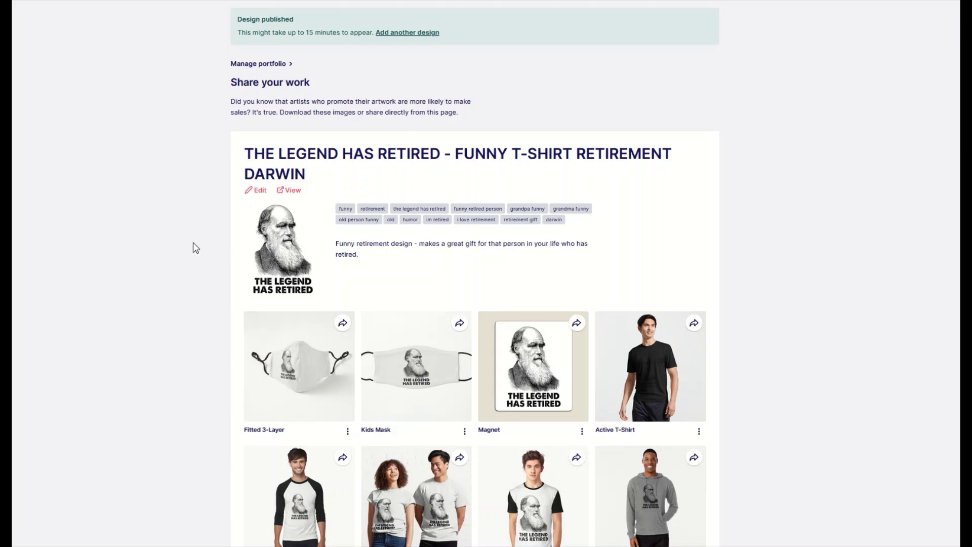
pyautogui.scroll(-3, 310, 350)
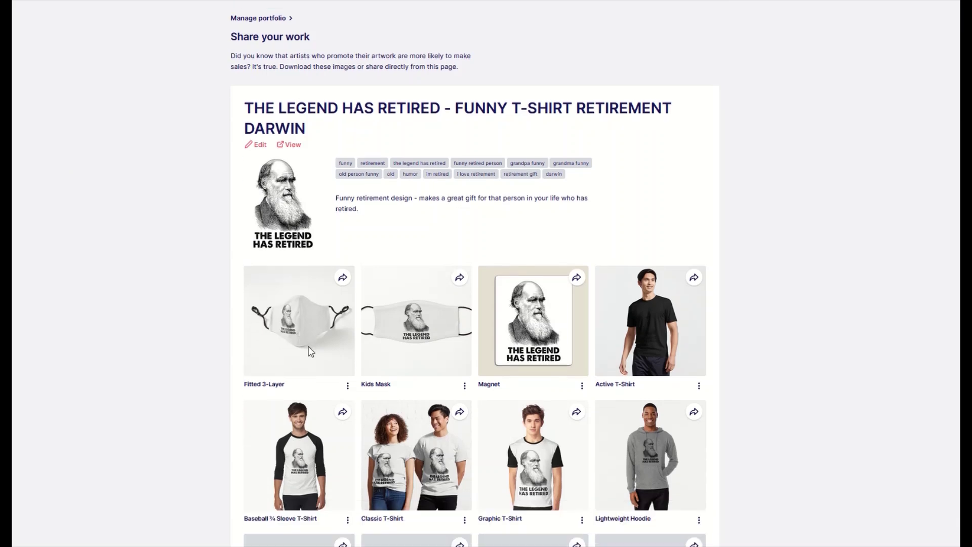
pyautogui.scroll(2, 307, 345)
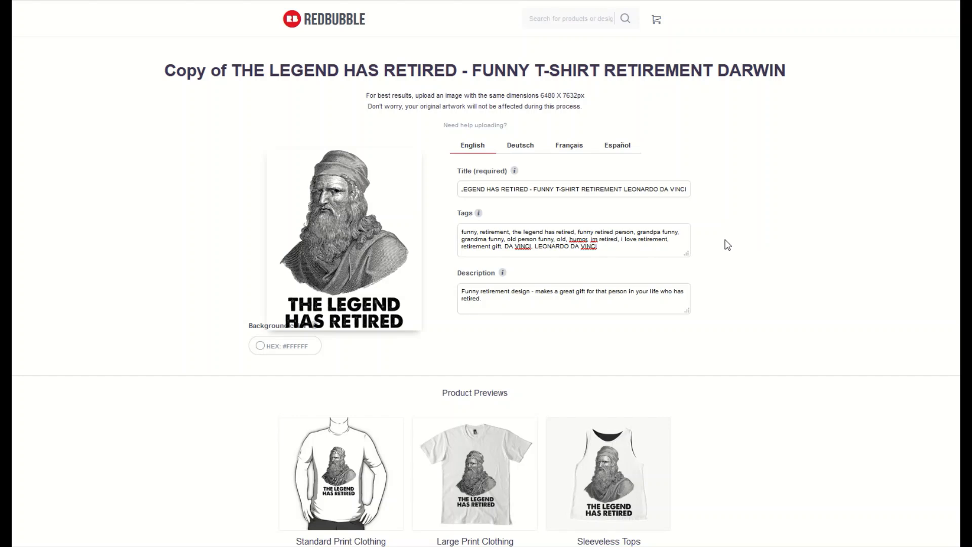
# Check that the title ends in LEONARDO DA VINCI and tags end with DA VINCI, LEONARDO DA VINCI.
pyautogui.moveTo(298, 302)
pyautogui.moveTo(625, 189); pyautogui.dragTo(692, 190)
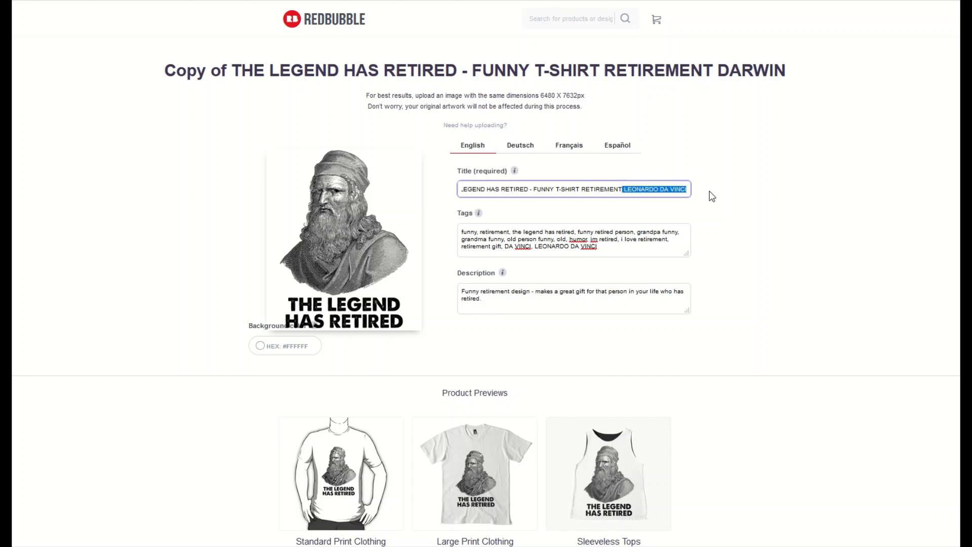
pyautogui.moveTo(505, 246); pyautogui.dragTo(610, 253)
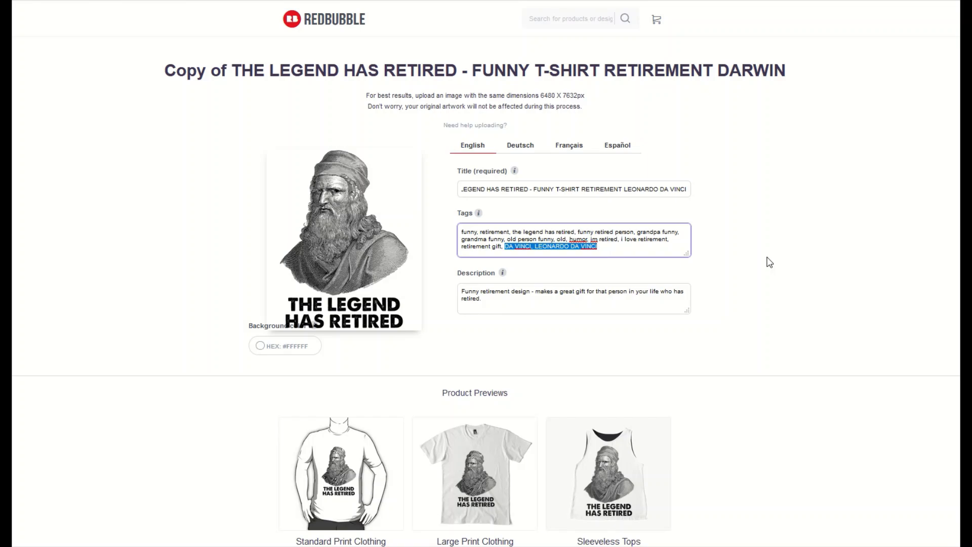
pyautogui.scroll(-10, 769, 263)
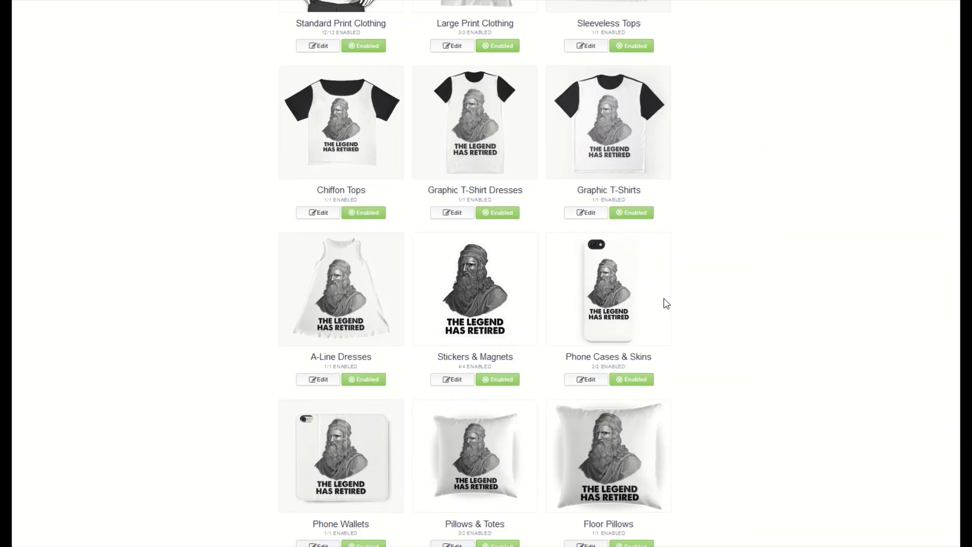